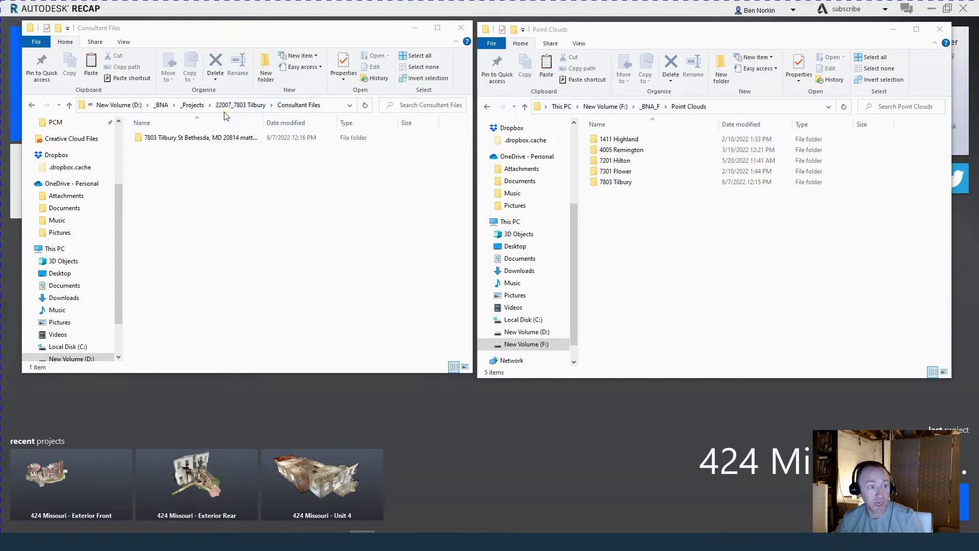
# Step: Open the matterpak folder in Consultant Files and look through its OBJ, MTL and image files
pyautogui.doubleClick(188, 138)
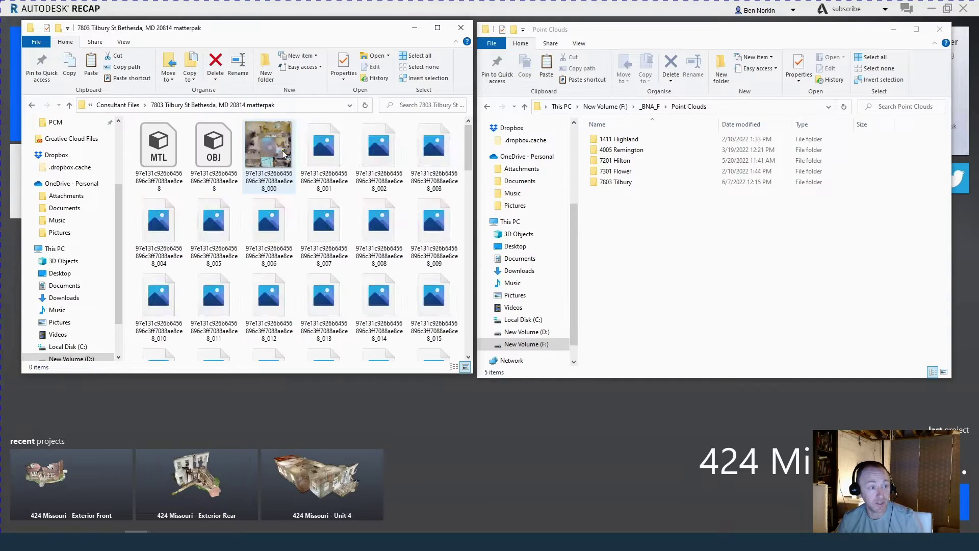
pyautogui.scroll(-10, 255, 209)
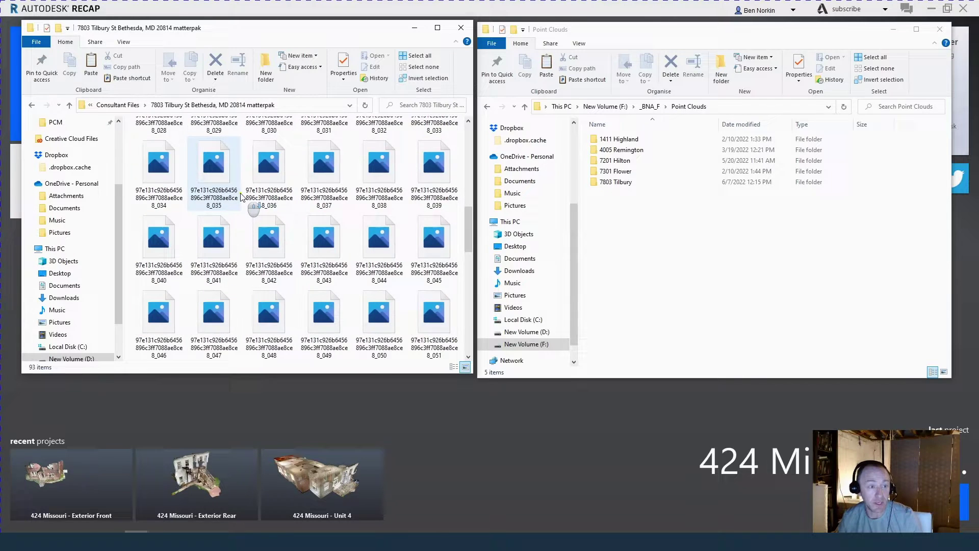
pyautogui.scroll(-3, 301, 255)
pyautogui.scroll(12, 289, 247)
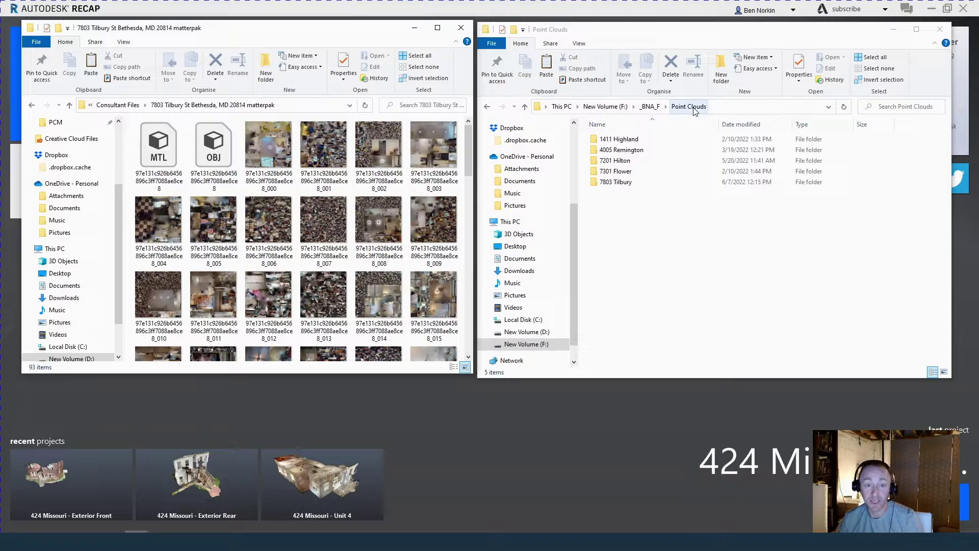
# Step: Put away the matterpak and Point Clouds folder windows to return to the ReCap start screen
pyautogui.click(619, 185)
pyautogui.press('Up')
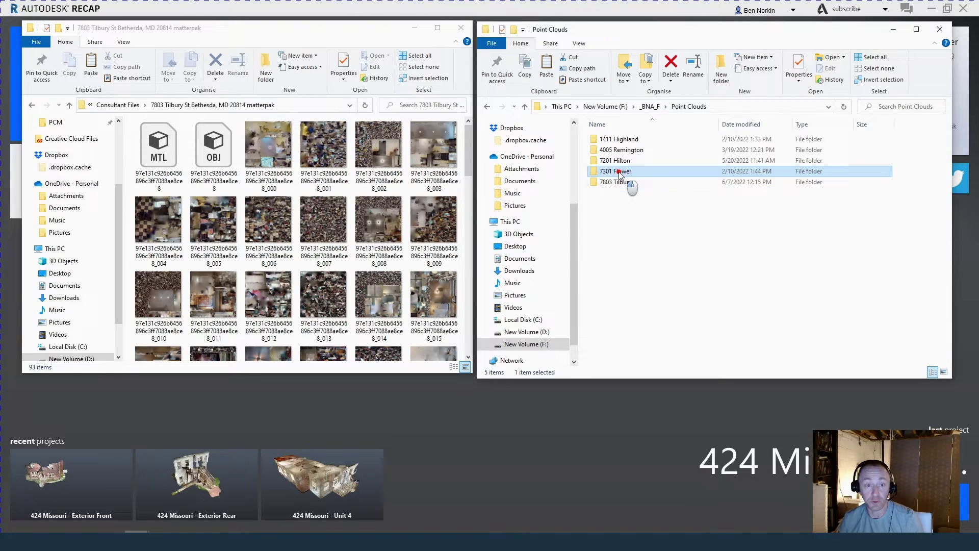
pyautogui.click(623, 223)
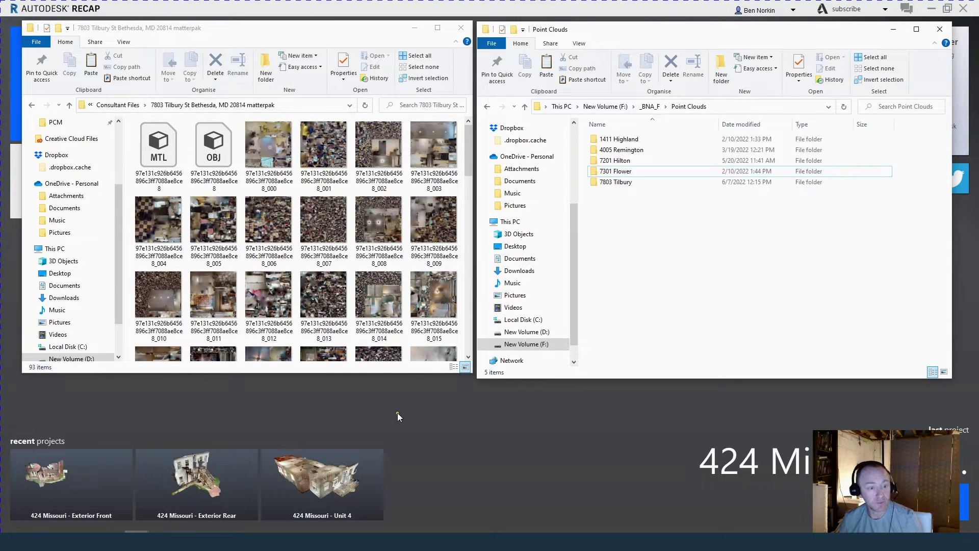
pyautogui.click(312, 41)
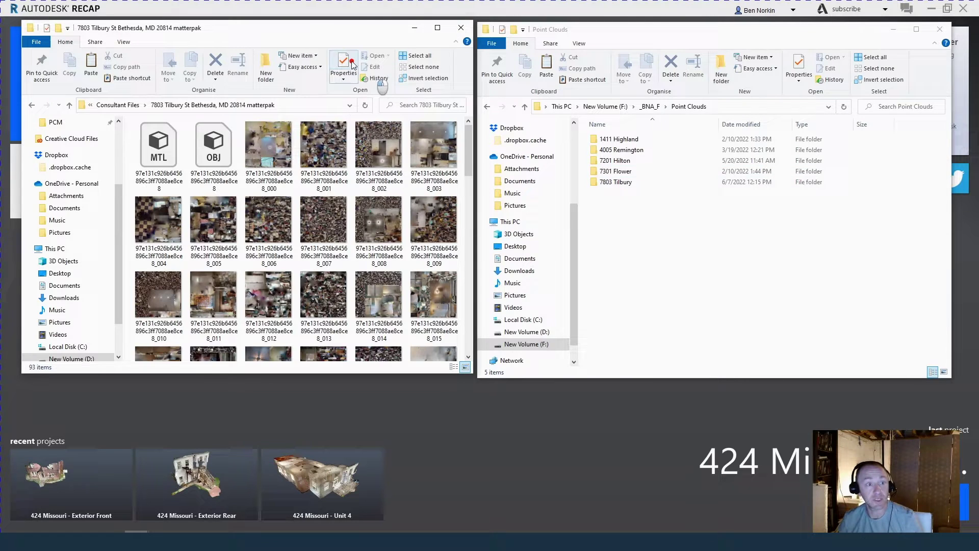
pyautogui.hotkey('ctrl', 'w')
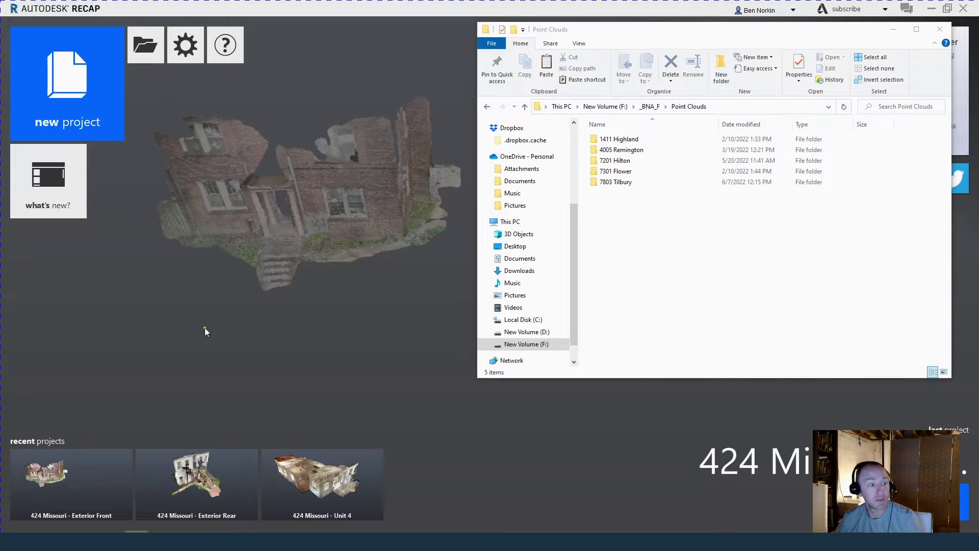
pyautogui.hotkey('ctrl', 'w')
pyautogui.click(210, 240)
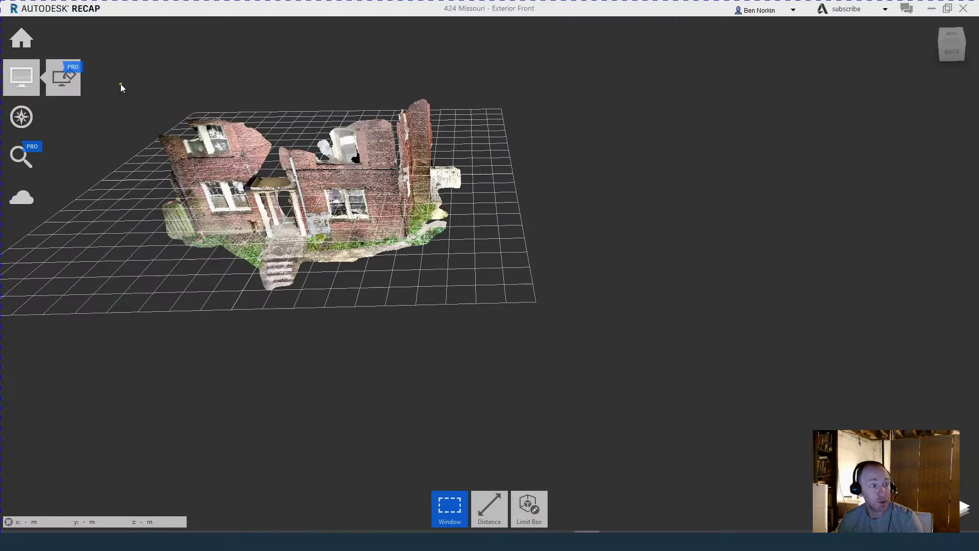
pyautogui.click(677, 221)
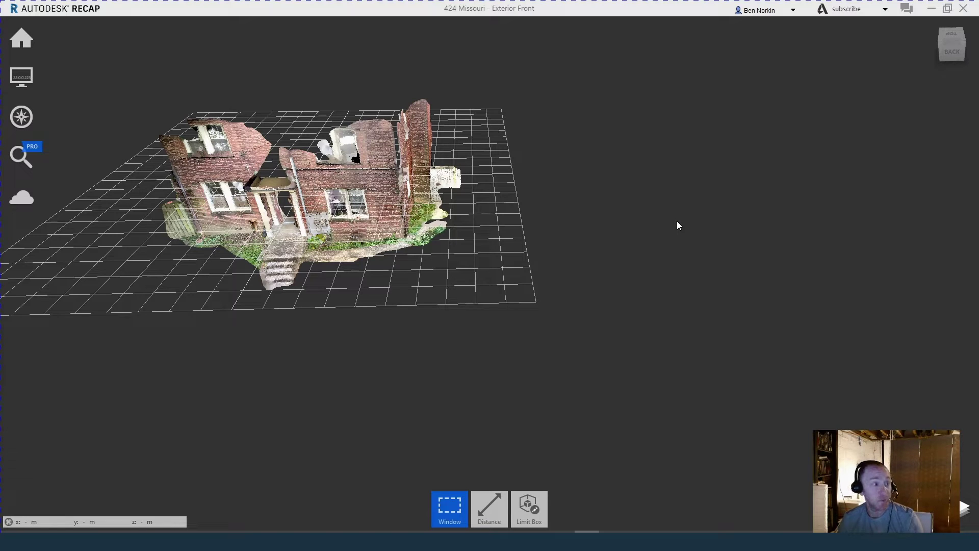
pyautogui.click(21, 38)
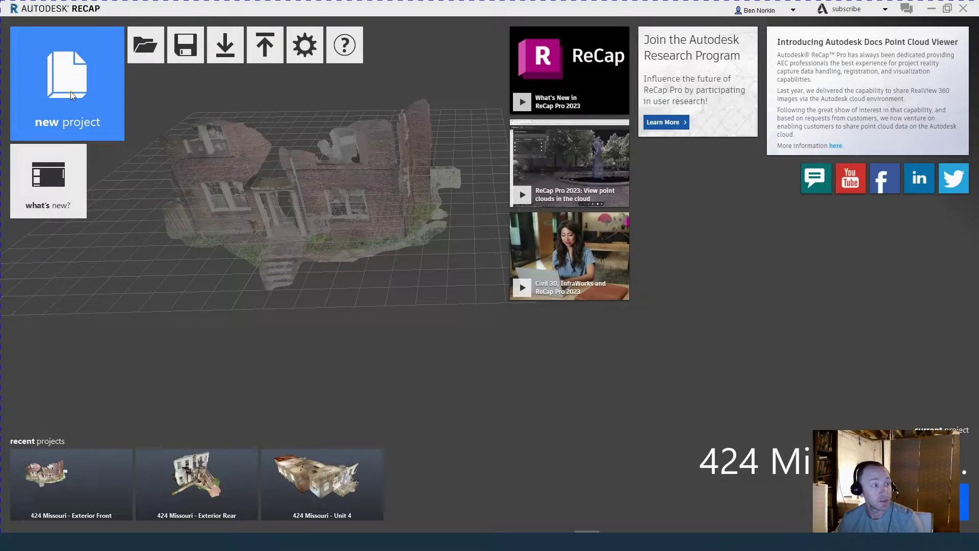
pyautogui.click(55, 94)
pyautogui.click(434, 273)
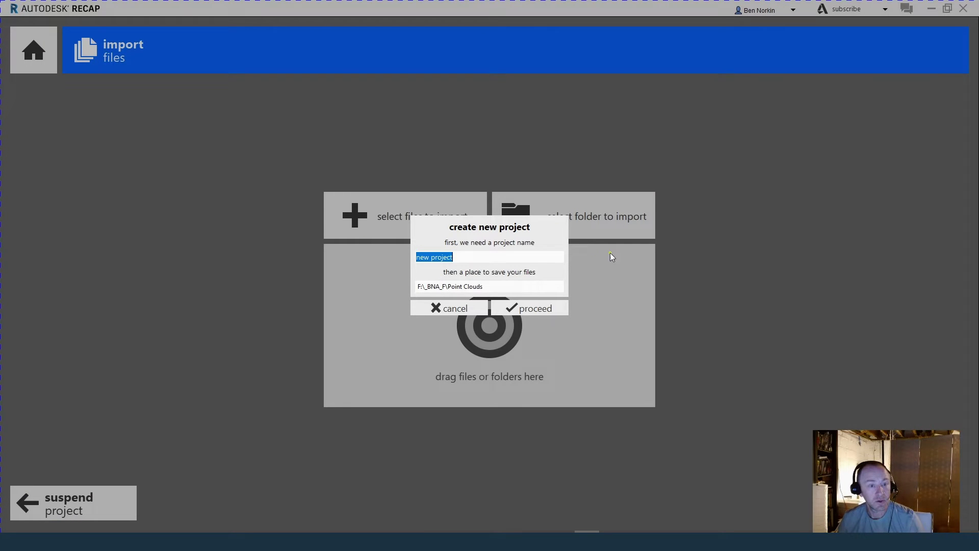
pyautogui.click(501, 290)
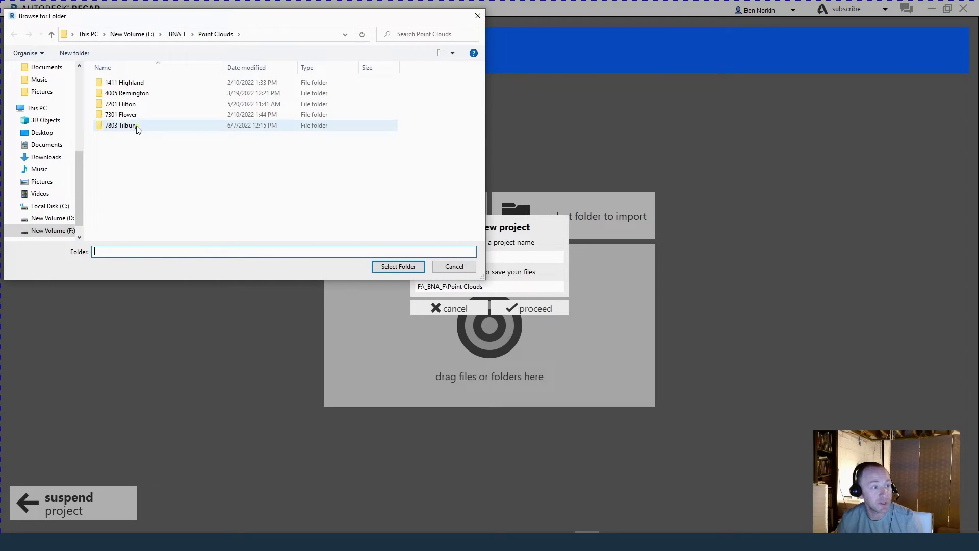
pyautogui.click(129, 126)
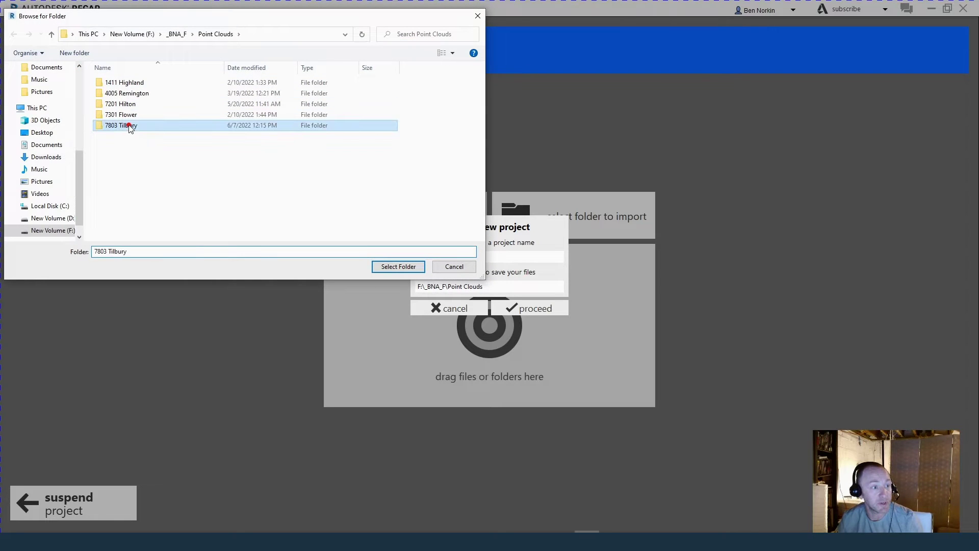
pyautogui.click(393, 269)
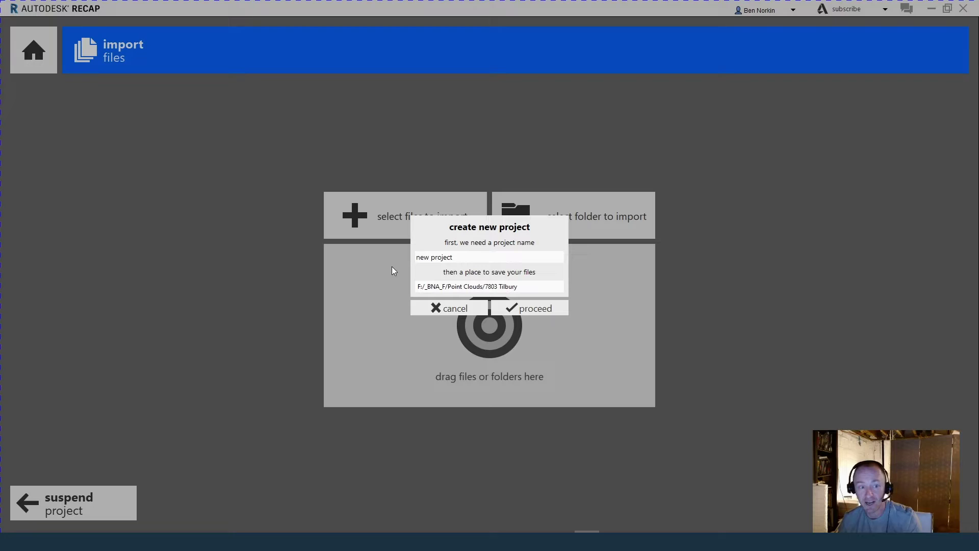
pyautogui.click(543, 310)
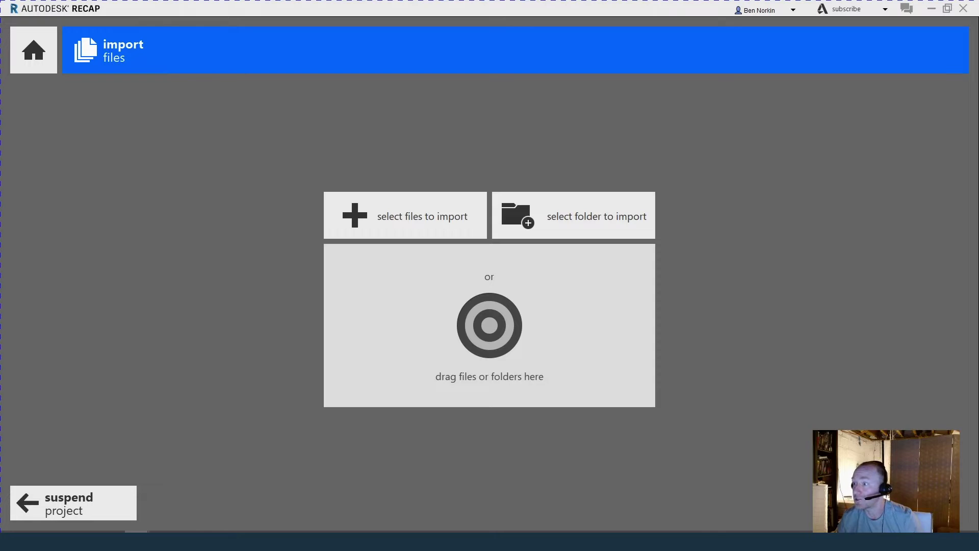
# Step: Import the whole matterpak folder from Consultant Files into the project with the default scan settings
pyautogui.moveTo(978, 107); pyautogui.dragTo(663, 120)
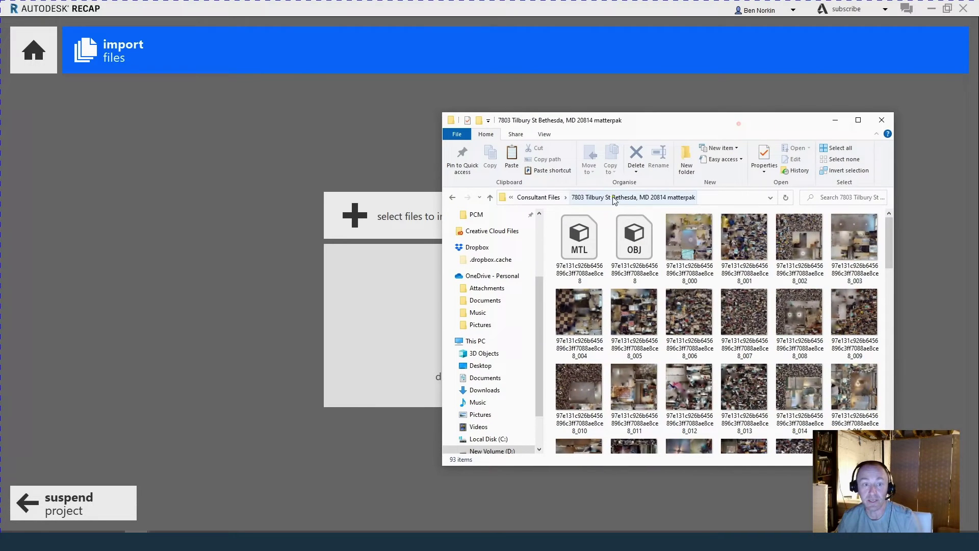
pyautogui.click(538, 198)
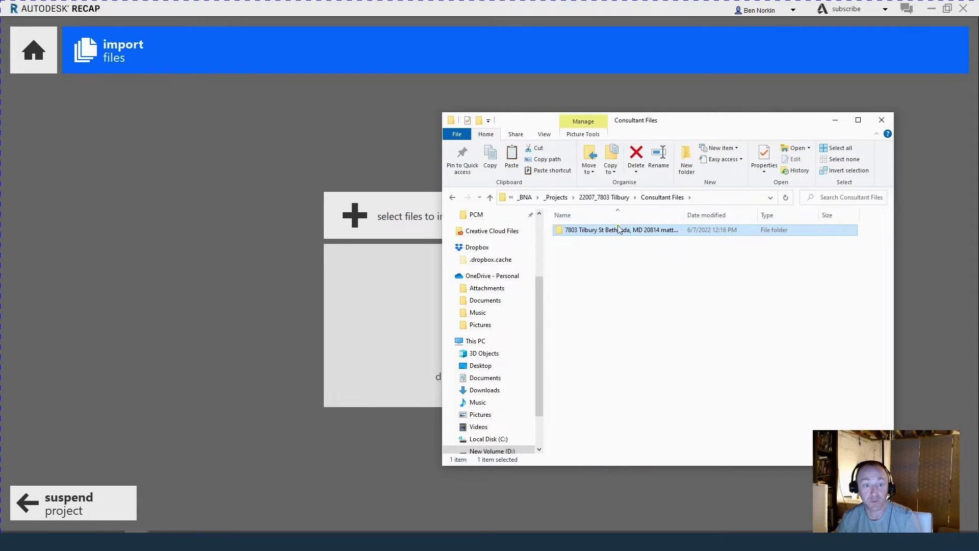
pyautogui.moveTo(618, 236); pyautogui.dragTo(395, 332)
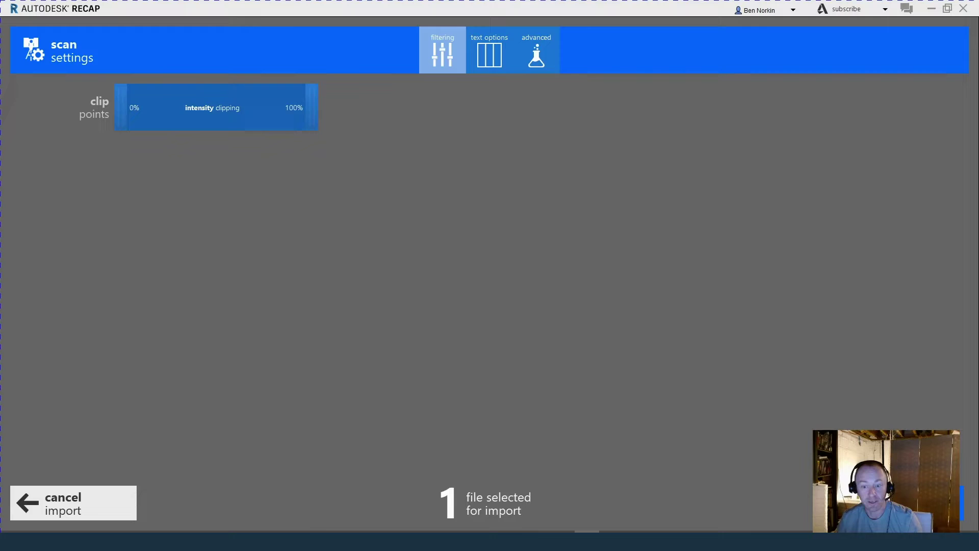
pyautogui.click(892, 502)
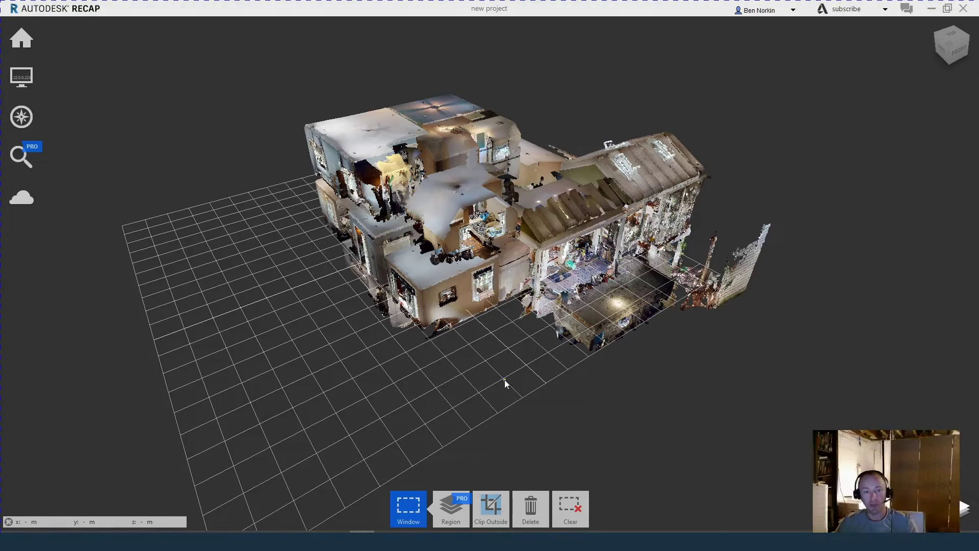
# Step: Save the project under the name 7803_Tilbury in the 7803 Tilbury folder and check the saved files in File Explorer
pyautogui.moveTo(609, 389)
pyautogui.mouseDown()
pyautogui.moveTo(640, 396)
pyautogui.moveTo(564, 367)
pyautogui.moveTo(538, 372)
pyautogui.moveTo(628, 400)
pyautogui.moveTo(680, 383)
pyautogui.moveTo(686, 393)
pyautogui.mouseUp()
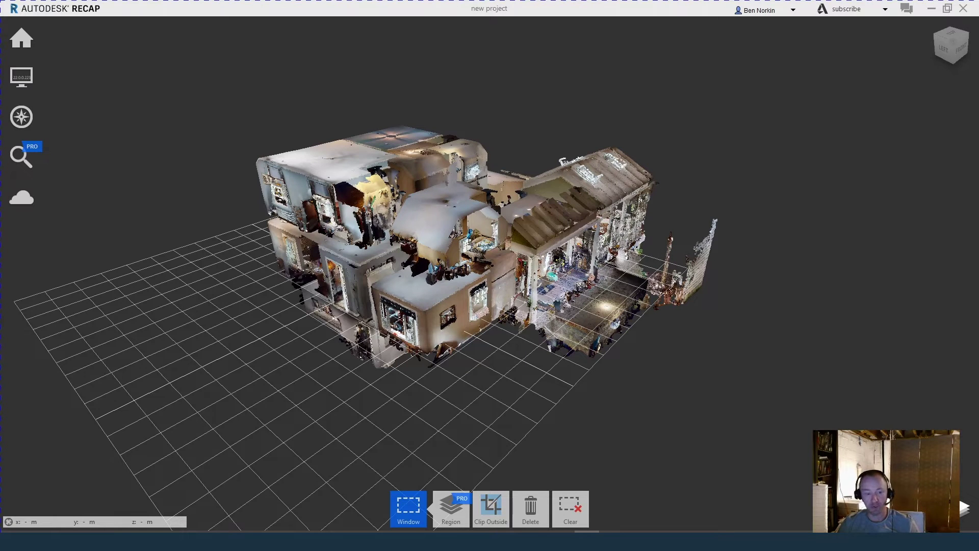
pyautogui.moveTo(603, 361)
pyautogui.mouseDown()
pyautogui.moveTo(629, 339)
pyautogui.moveTo(551, 350)
pyautogui.moveTo(739, 327)
pyautogui.moveTo(494, 376)
pyautogui.moveTo(586, 385)
pyautogui.moveTo(221, 358)
pyautogui.moveTo(568, 357)
pyautogui.moveTo(442, 368)
pyautogui.moveTo(474, 372)
pyautogui.moveTo(442, 376)
pyautogui.mouseUp()
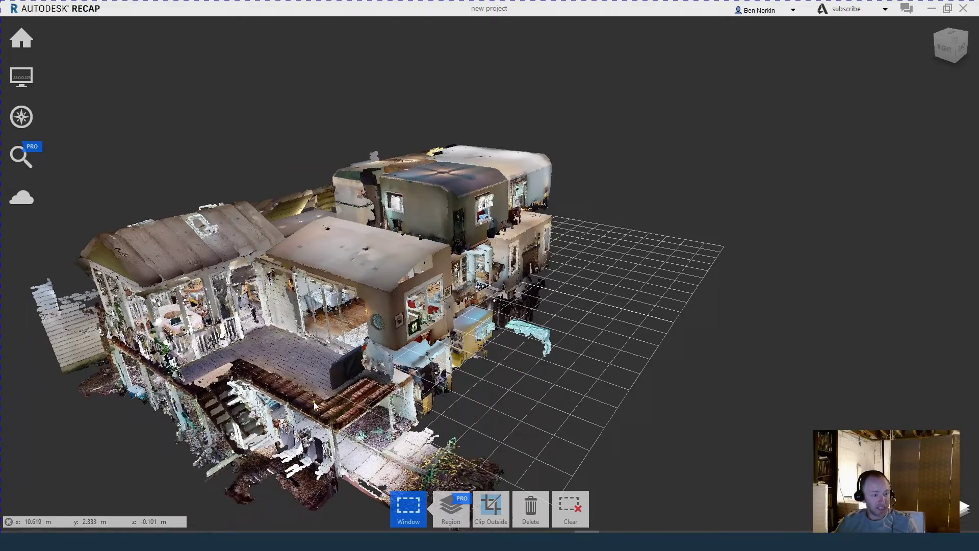
pyautogui.moveTo(391, 397); pyautogui.dragTo(247, 384)
pyautogui.scroll(3, 614, 258)
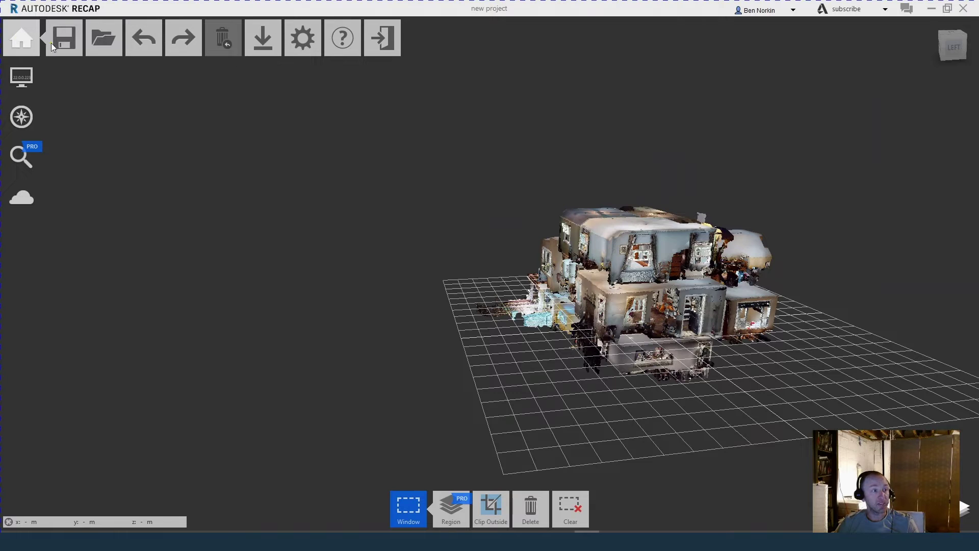
pyautogui.moveTo(69, 39)
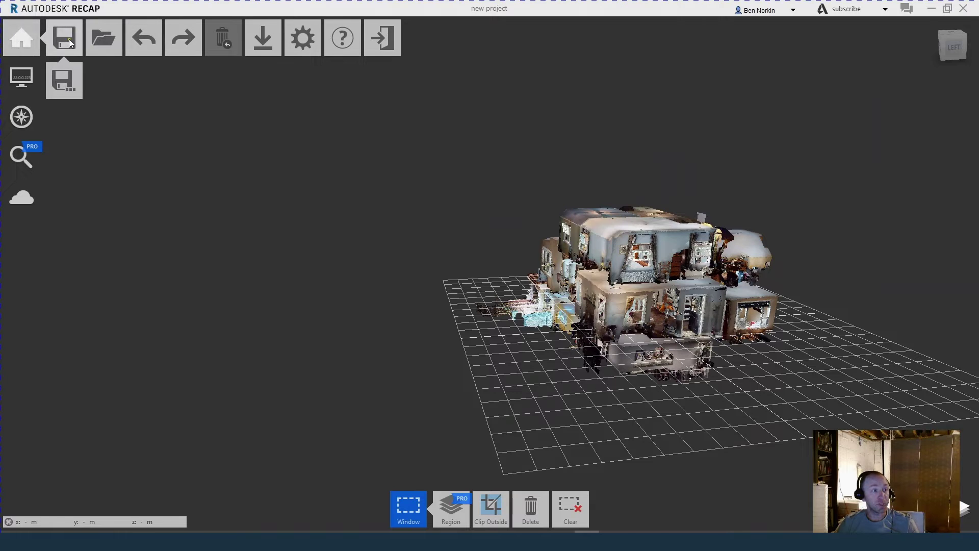
pyautogui.click(66, 83)
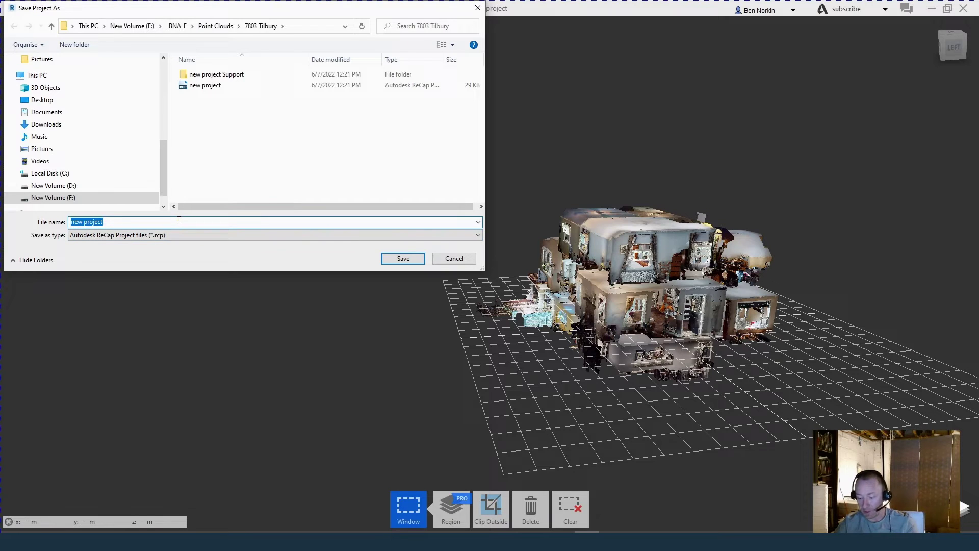
pyautogui.write('7803_Tilbury')
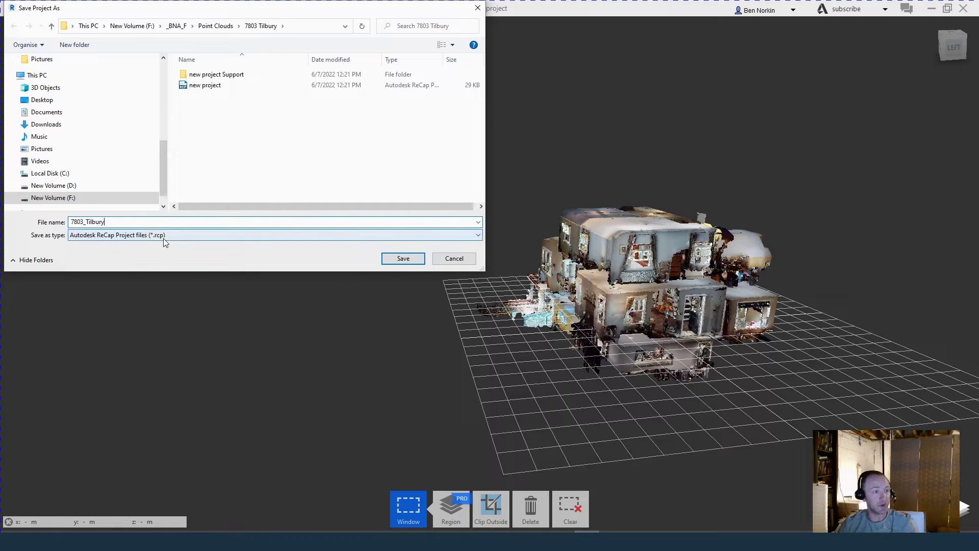
pyautogui.click(395, 258)
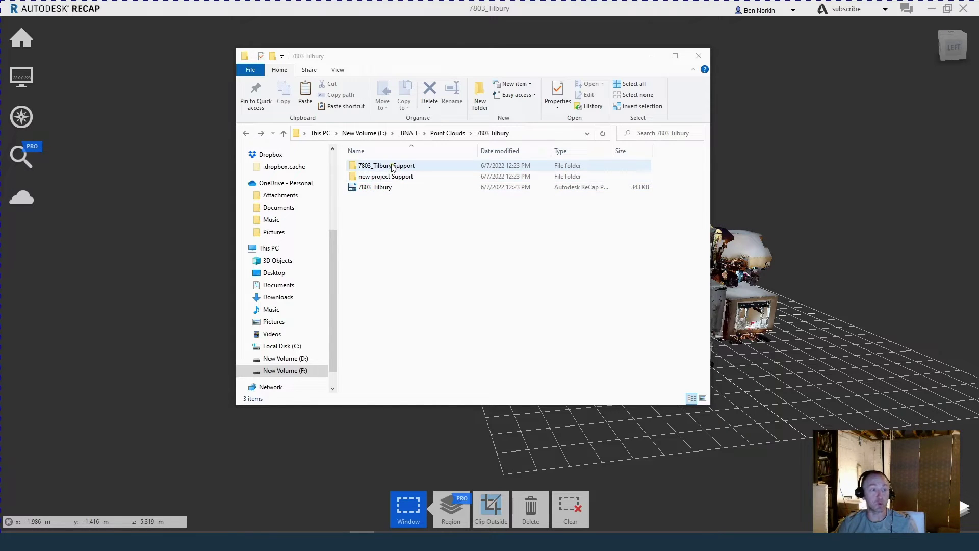
pyautogui.click(373, 188)
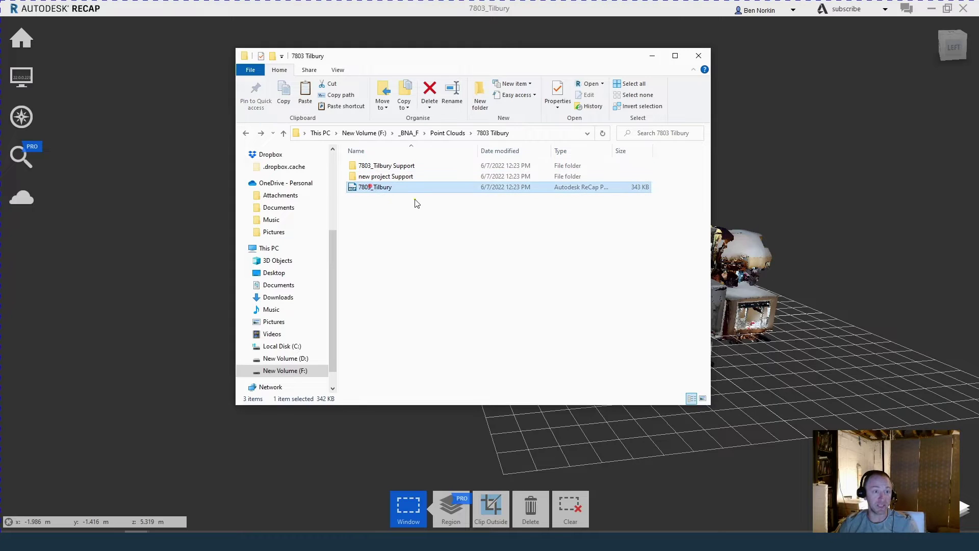
pyautogui.click(404, 167)
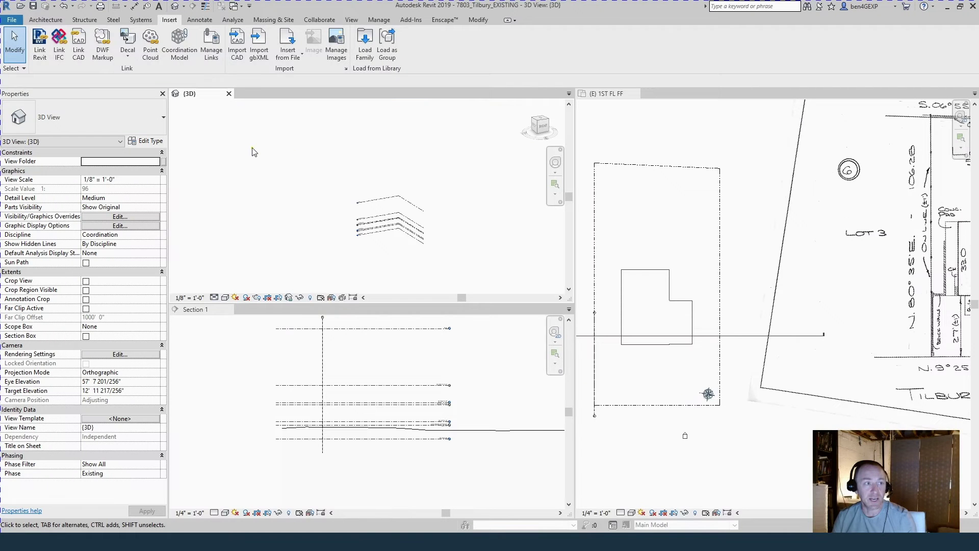
# Step: Link the 7803_Tilbury point cloud project into the Revit model with Auto - Center to Center positioning
pyautogui.click(154, 44)
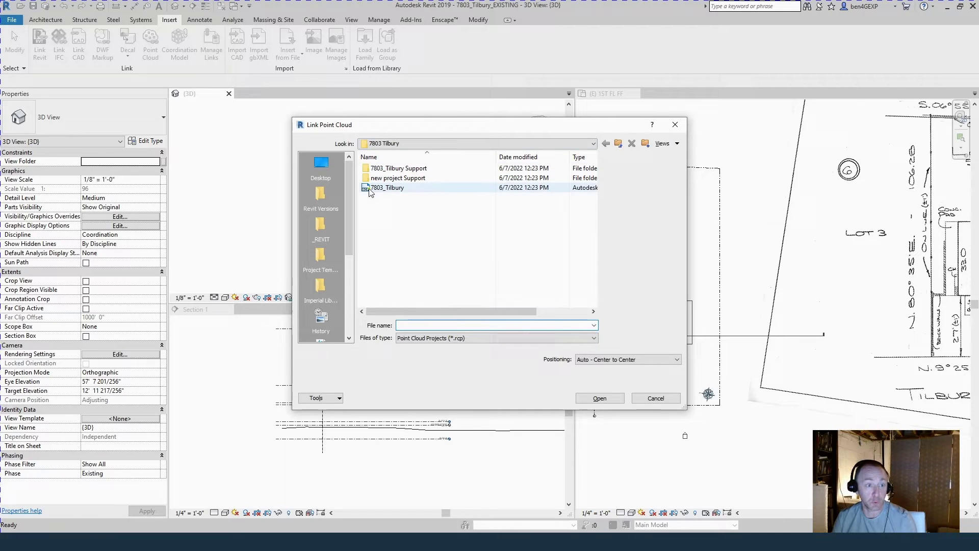
pyautogui.click(388, 188)
pyautogui.click(600, 398)
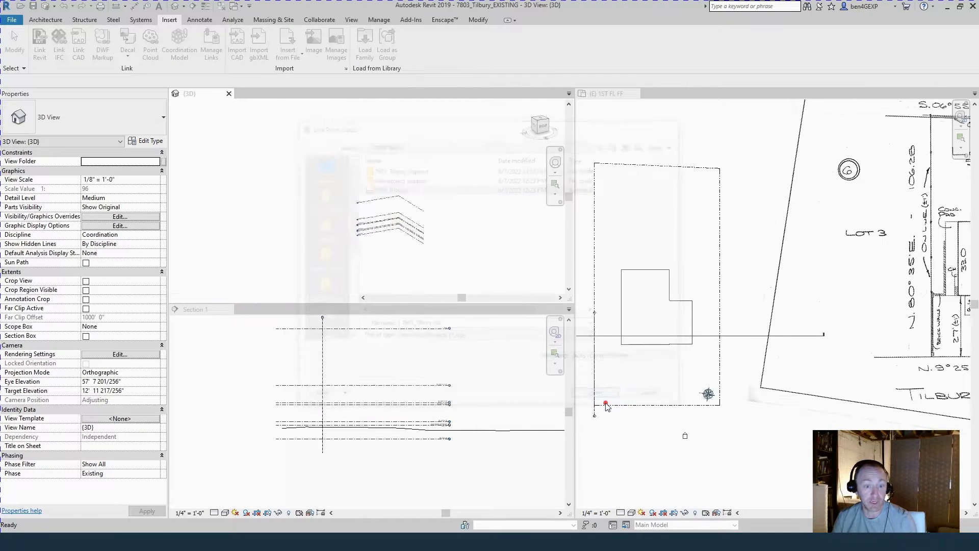
pyautogui.click(279, 237)
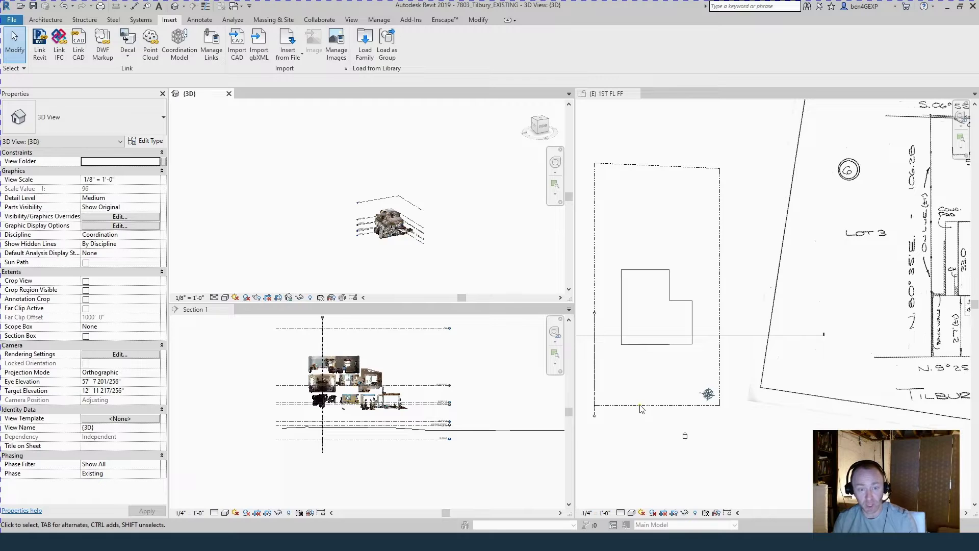
# Step: Examine the house outline and lot lines in the (E) 1ST FL FF plan against the survey image beside them
pyautogui.click(648, 388)
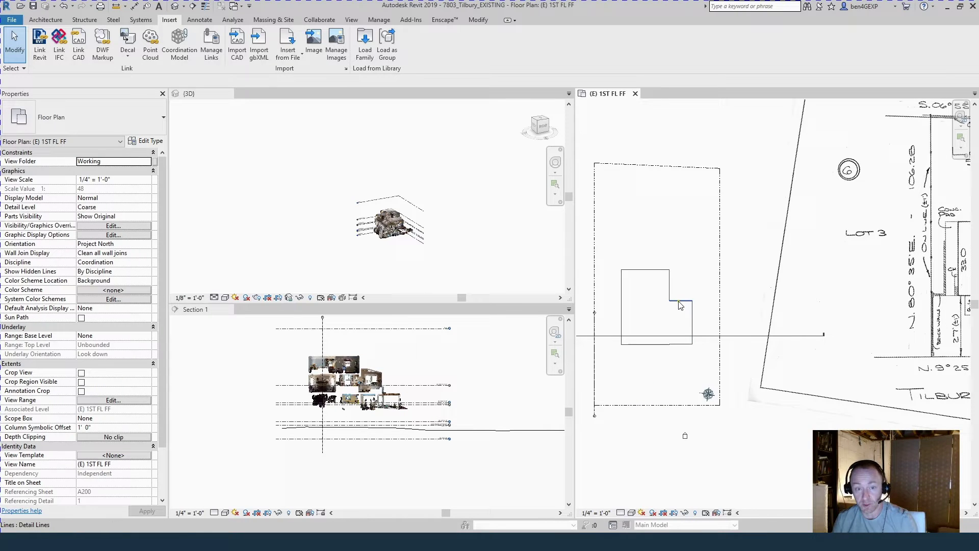
pyautogui.click(681, 305)
pyautogui.click(659, 217)
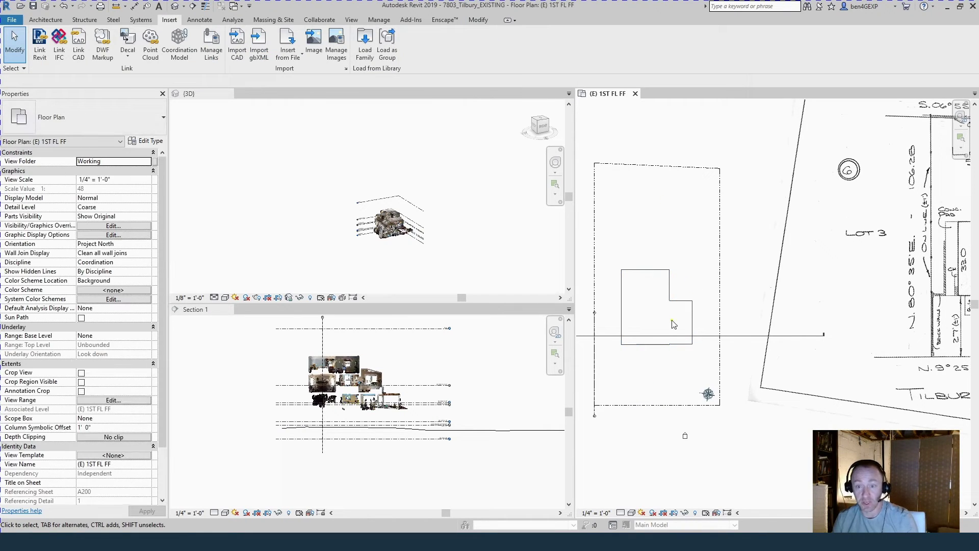
pyautogui.scroll(-3, 673, 324)
pyautogui.scroll(4, 849, 317)
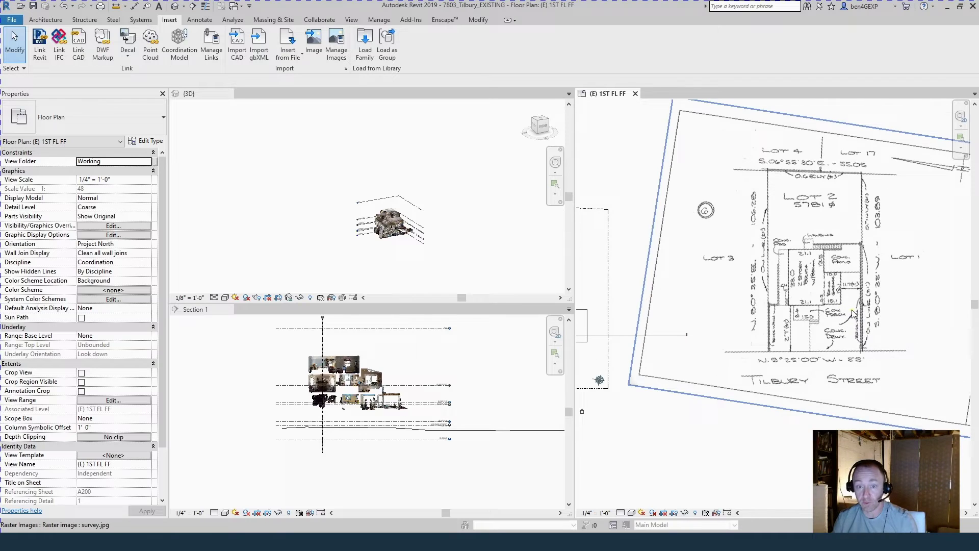
pyautogui.scroll(-2, 854, 313)
pyautogui.click(307, 208)
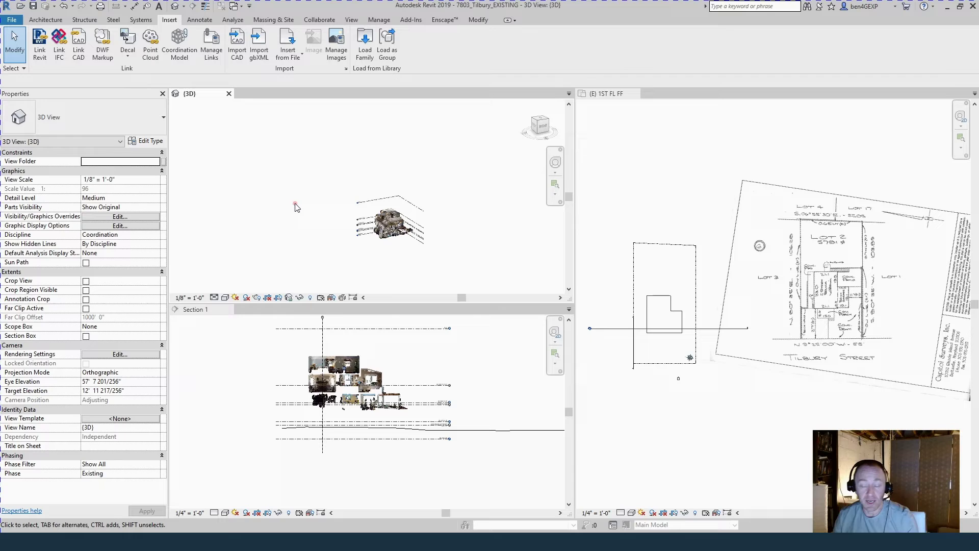
# Step: Switch the tiled views to a tabbed layout with Section 1 in front
pyautogui.scroll(6, 346, 415)
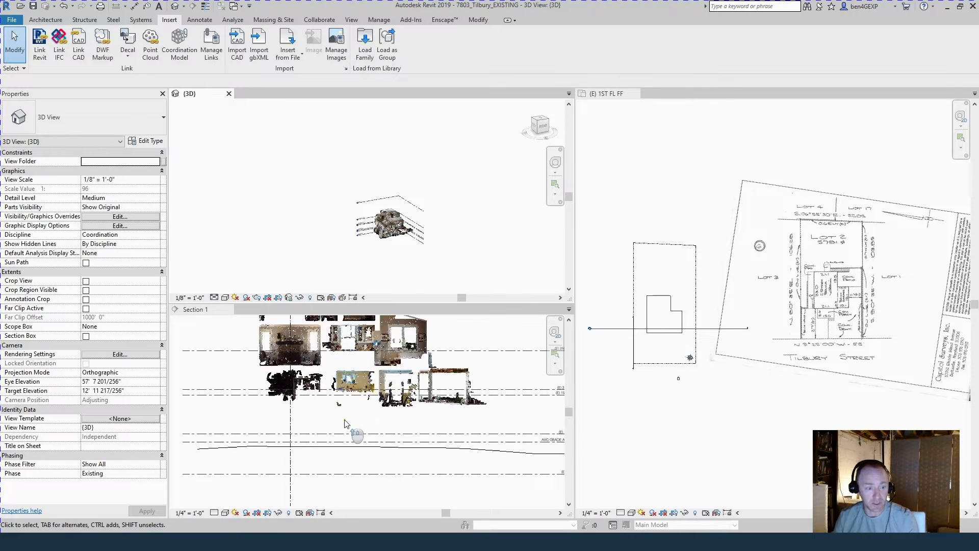
pyautogui.scroll(2, 284, 366)
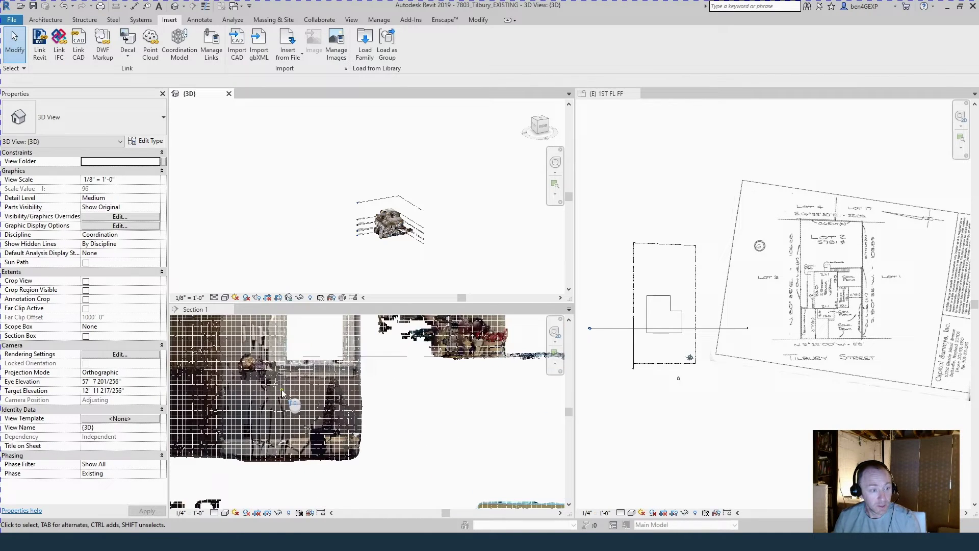
pyautogui.scroll(-3, 322, 402)
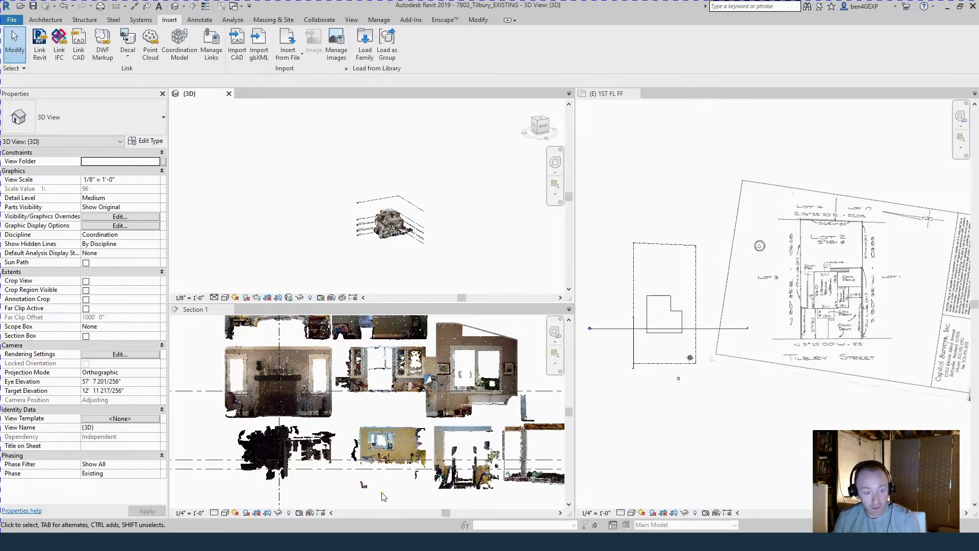
pyautogui.click(419, 496)
pyautogui.press('t')
pyautogui.press('w')
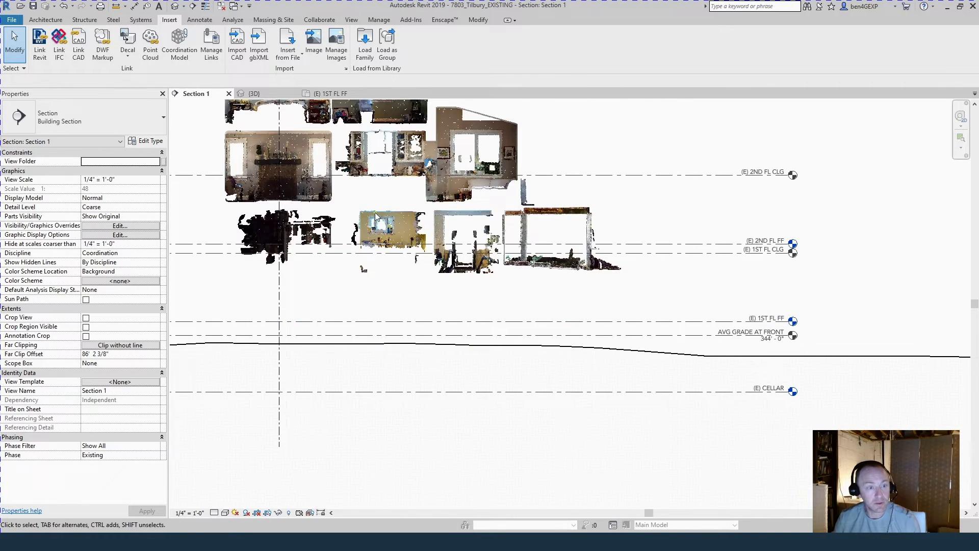
# Step: Nudge the linked 7803_Tilbury point cloud down in Section 1 toward the existing floor levels
pyautogui.scroll(2, 497, 335)
pyautogui.scroll(-3, 498, 335)
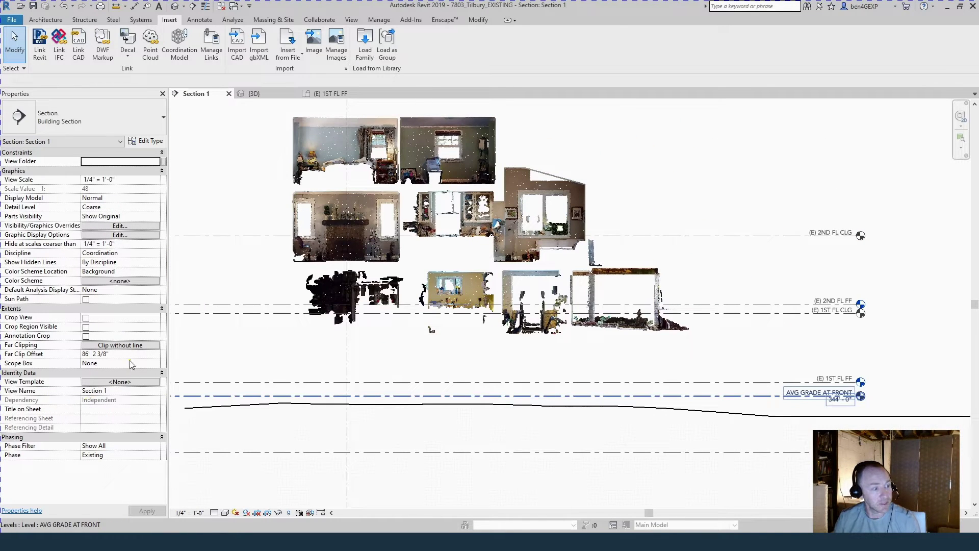
pyautogui.click(561, 347)
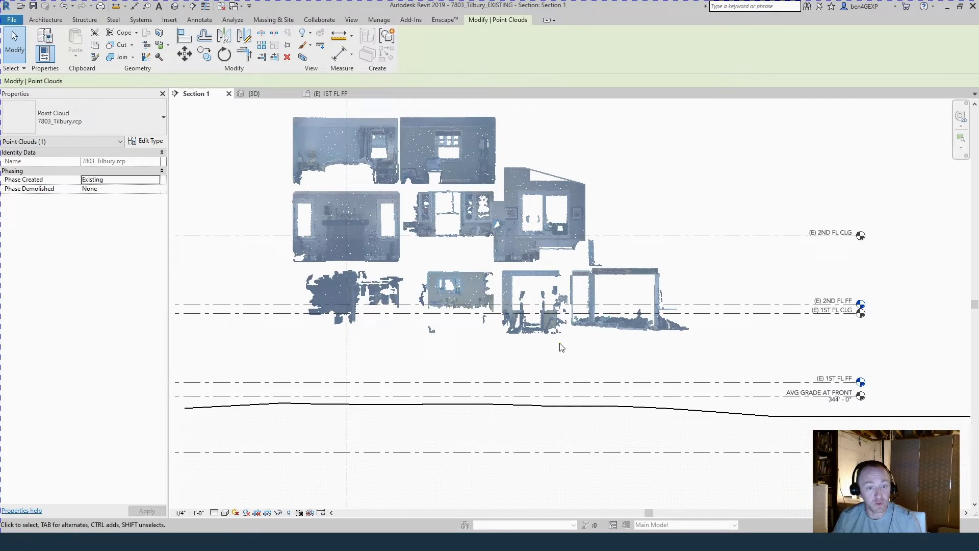
pyautogui.press('Down')
pyautogui.press('Down')
pyautogui.press('Down')
pyautogui.press('Down')
pyautogui.press('Down')
pyautogui.press('Down')
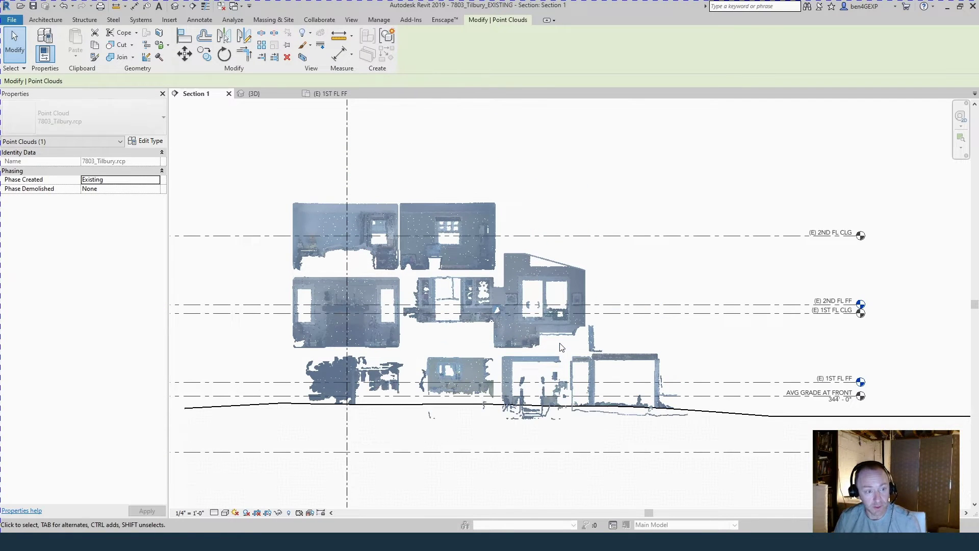
pyautogui.click(646, 283)
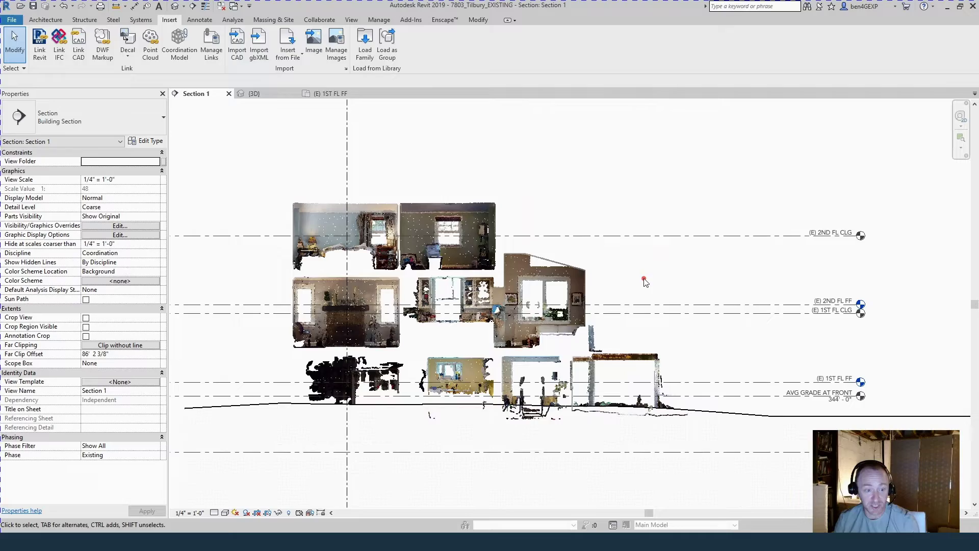
# Step: Fine-tune the point cloud's height in Section 1 so the floor of the fireplace room meets the (E) 1ST FL FF level
pyautogui.scroll(3, 301, 365)
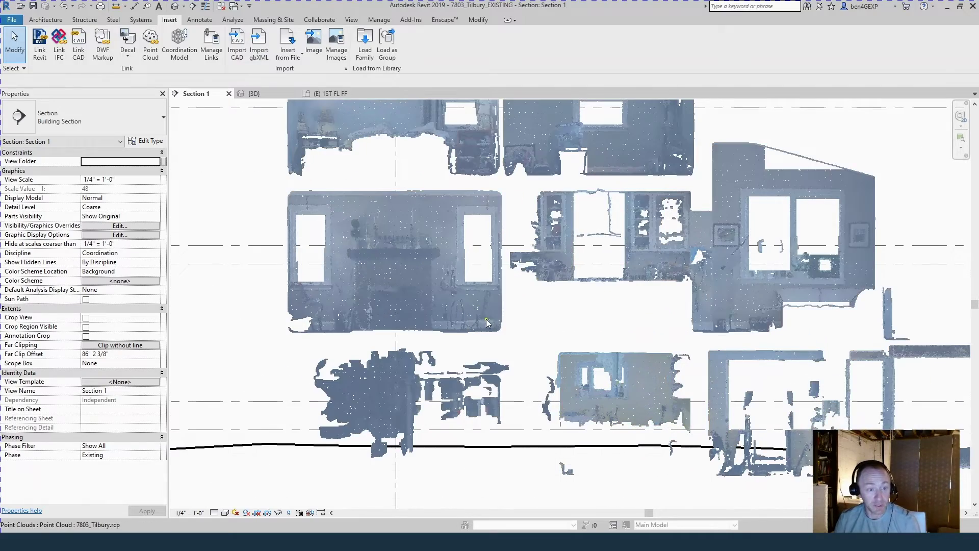
pyautogui.click(357, 334)
pyautogui.scroll(3, 345, 337)
pyautogui.click(342, 359)
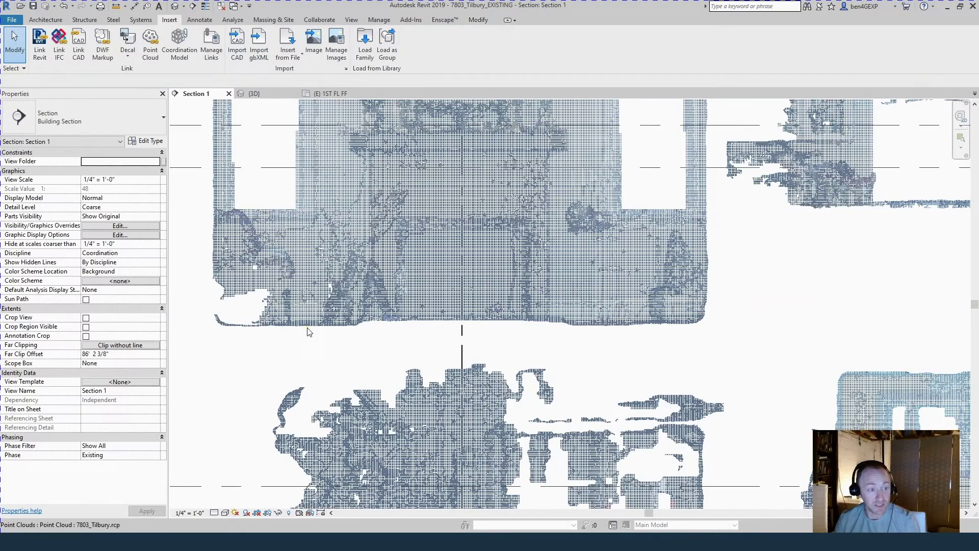
pyautogui.click(399, 383)
pyautogui.scroll(-4, 586, 369)
pyautogui.scroll(-4, 585, 370)
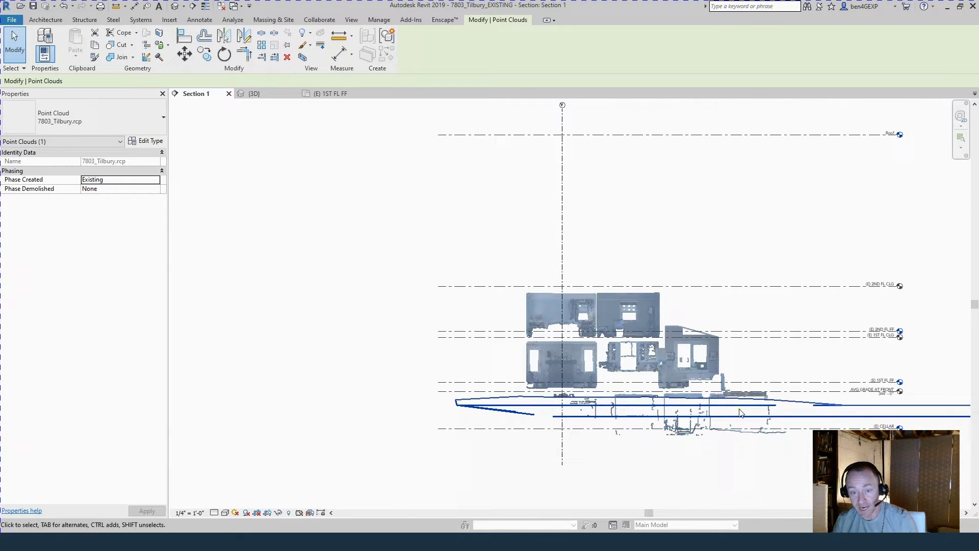
pyautogui.scroll(6, 563, 389)
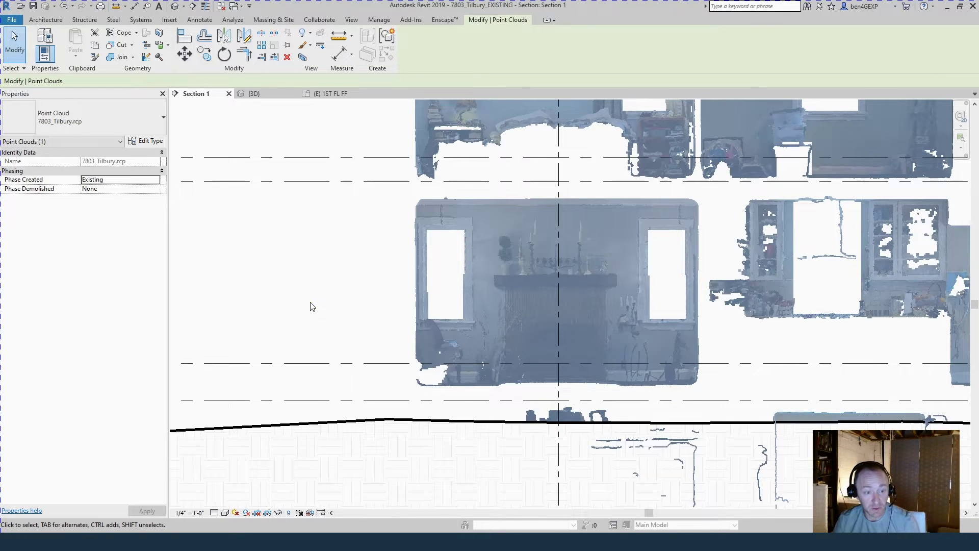
pyautogui.press('Up')
pyautogui.scroll(-4, 352, 339)
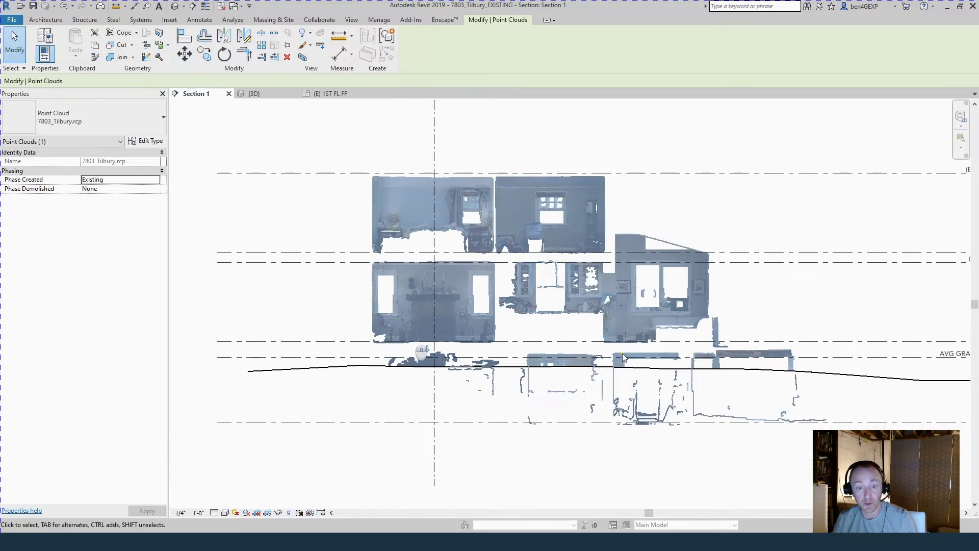
# Step: Rotate the point cloud 90 degrees in the (E) 1ST FL FF plan to match the house outline's orientation
pyautogui.click(333, 94)
pyautogui.click(264, 167)
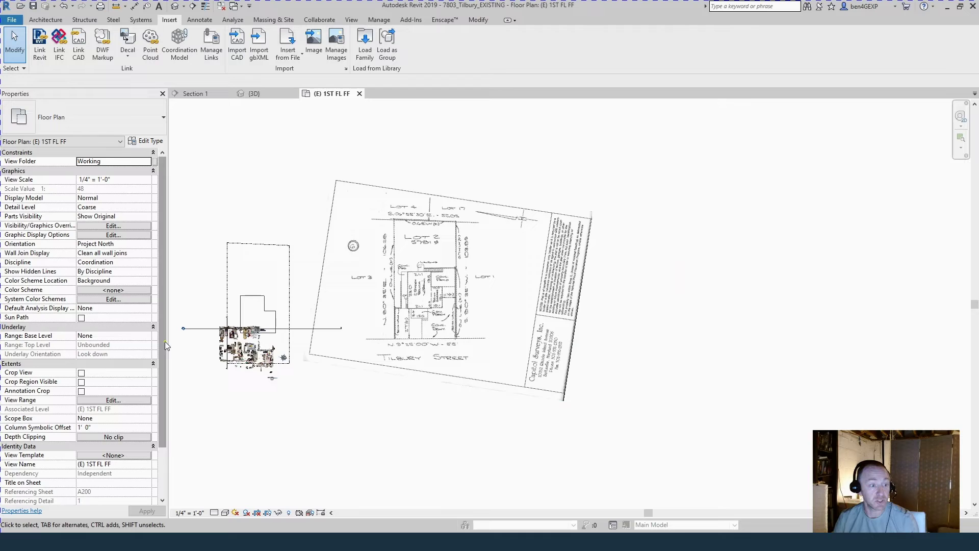
pyautogui.scroll(6, 186, 349)
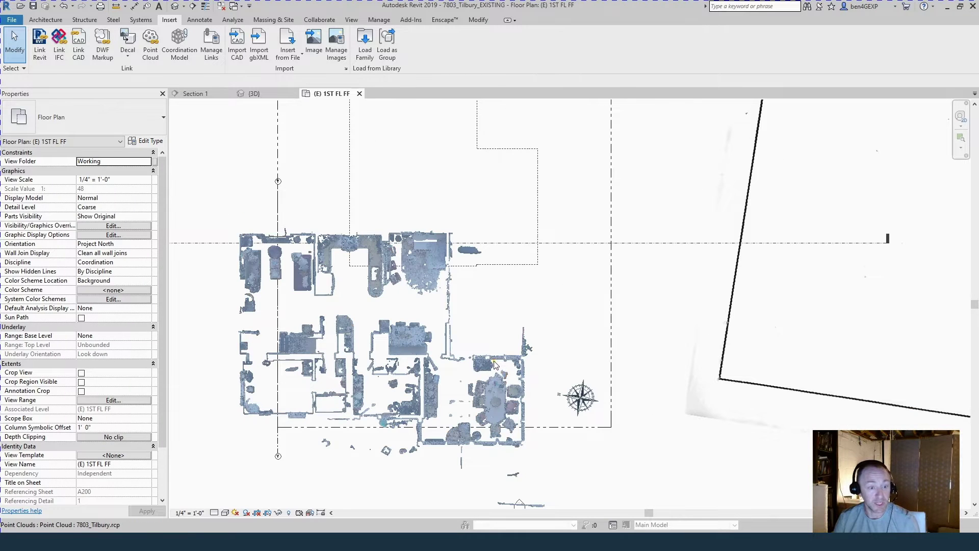
pyautogui.click(494, 365)
pyautogui.scroll(-2, 491, 355)
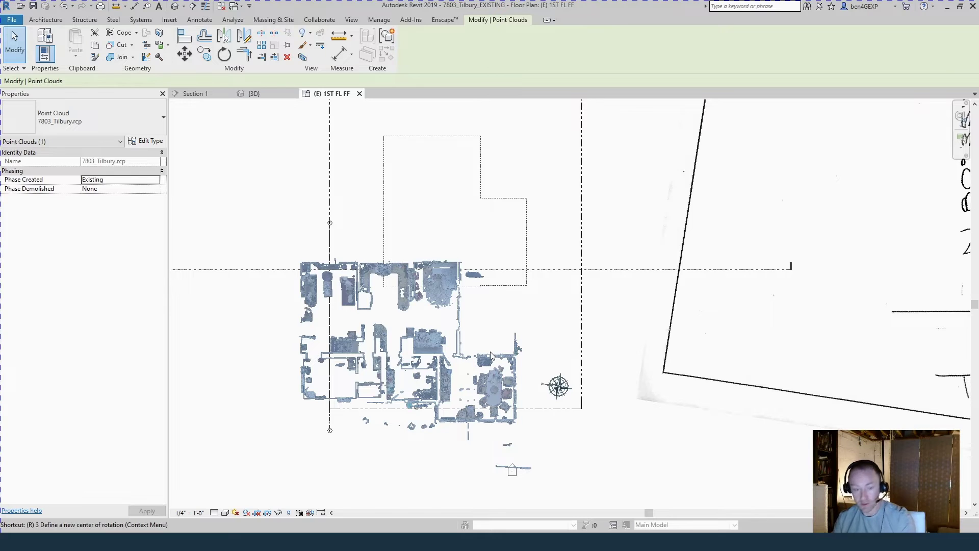
pyautogui.press('r')
pyautogui.press('o')
pyautogui.click(492, 356)
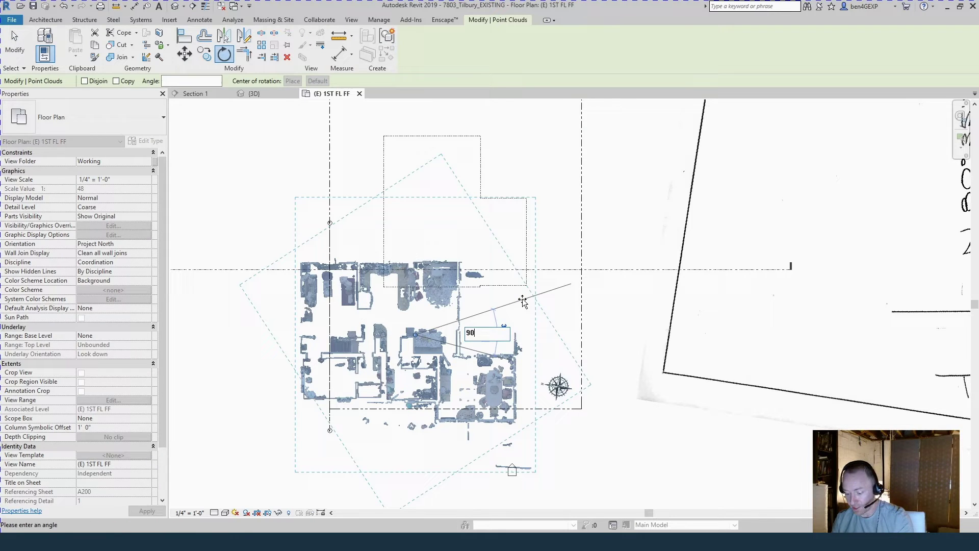
pyautogui.click(523, 301)
pyautogui.click(257, 387)
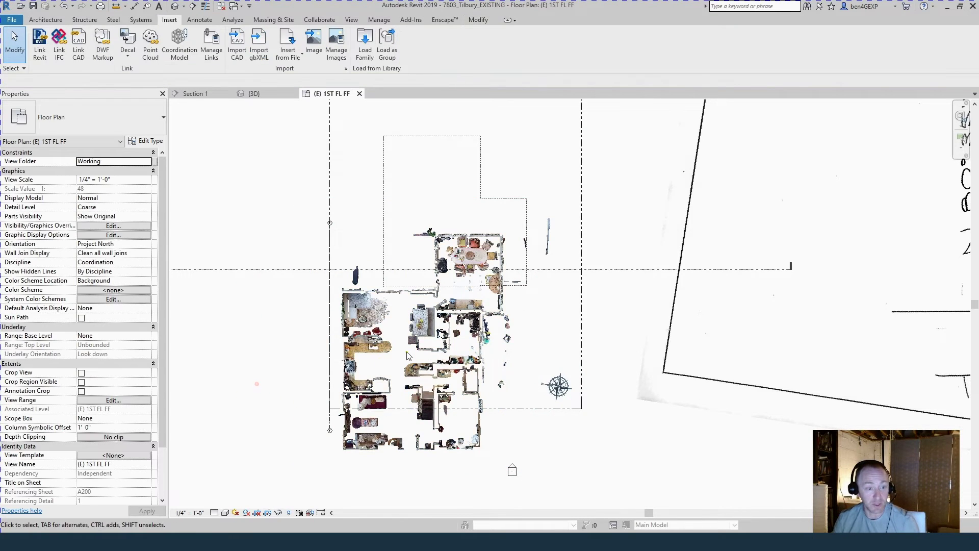
# Step: Move the rotated point cloud onto the dashed house outline, lining up its front corner
pyautogui.click(421, 328)
pyautogui.moveTo(421, 327); pyautogui.dragTo(461, 167)
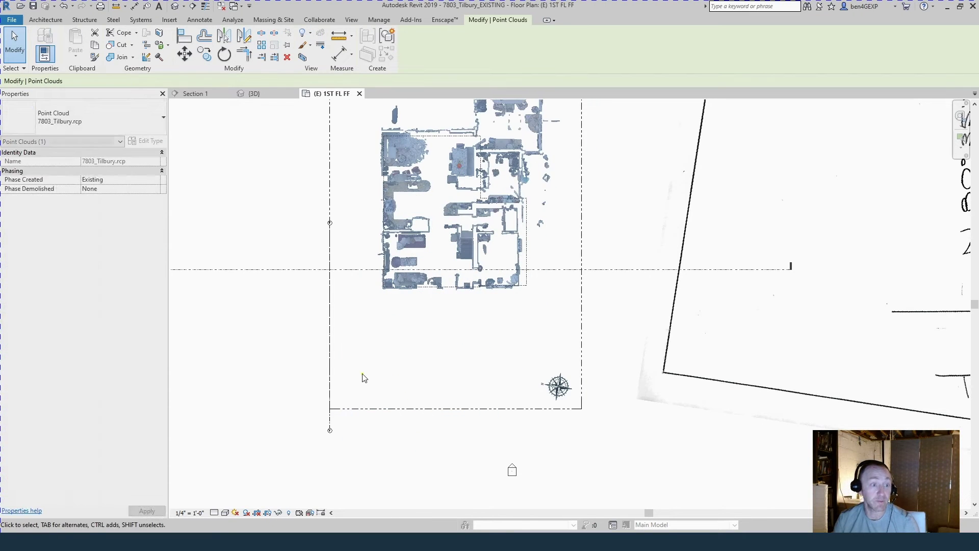
pyautogui.scroll(1, 380, 203)
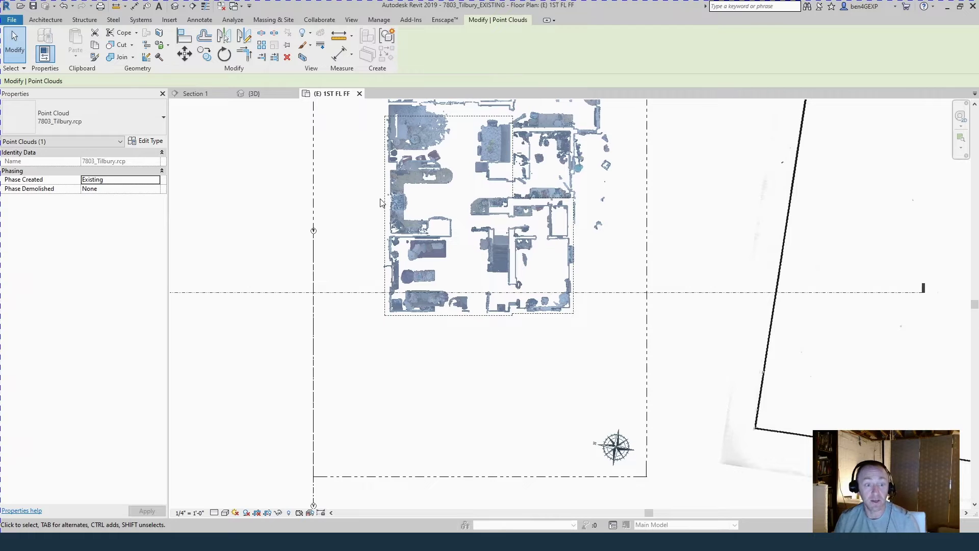
# Step: Examine the point cloud's fit within the house outline against the survey image and the front and side wall offsets
pyautogui.scroll(-5, 482, 341)
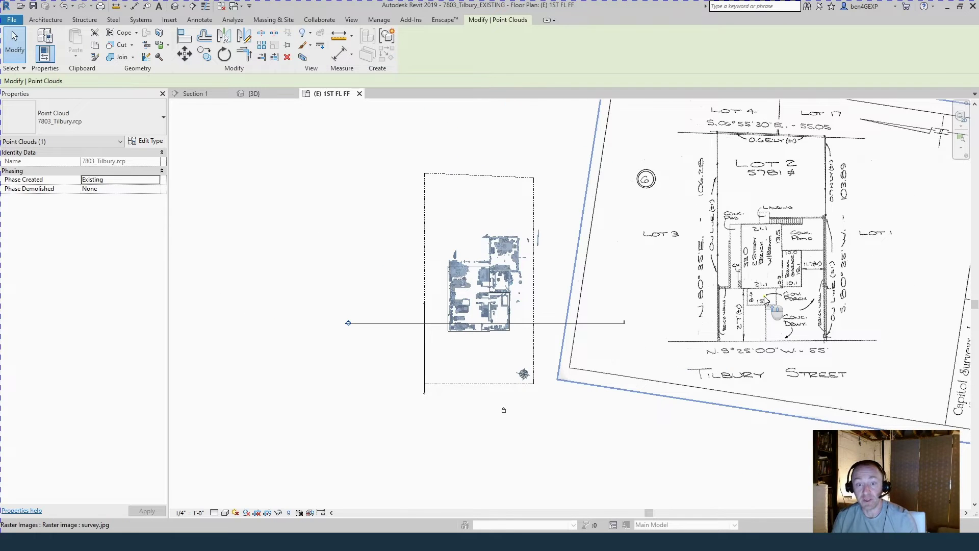
pyautogui.scroll(3, 765, 301)
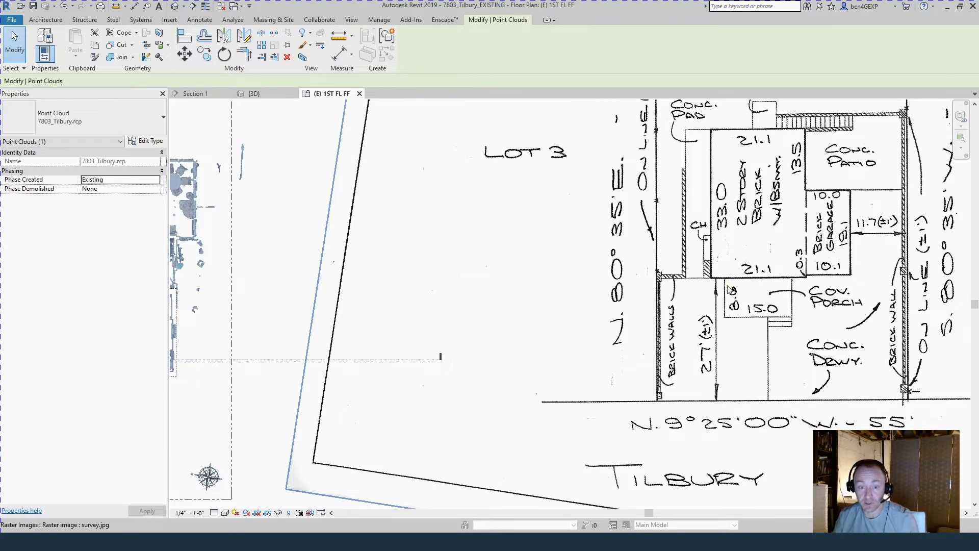
pyautogui.scroll(-3, 731, 289)
pyautogui.scroll(4, 454, 370)
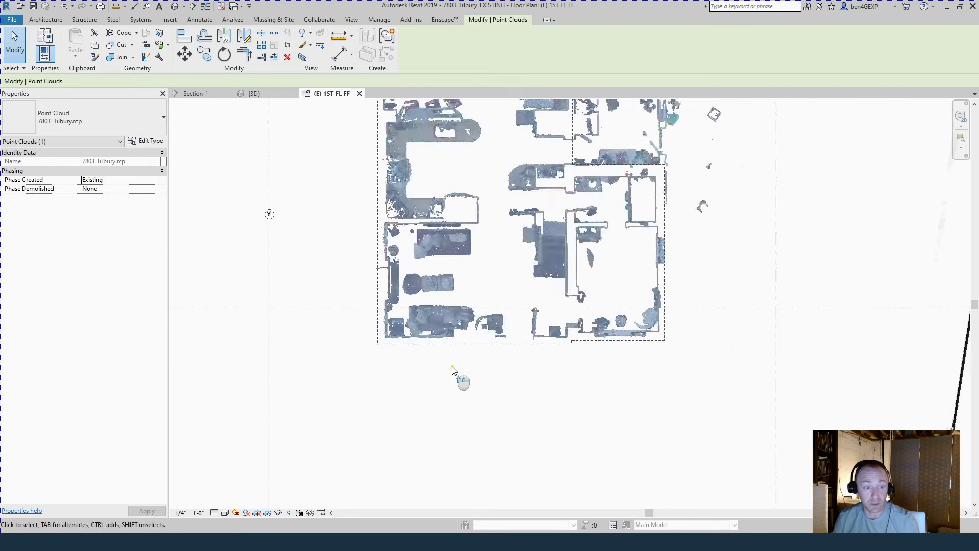
pyautogui.click(454, 371)
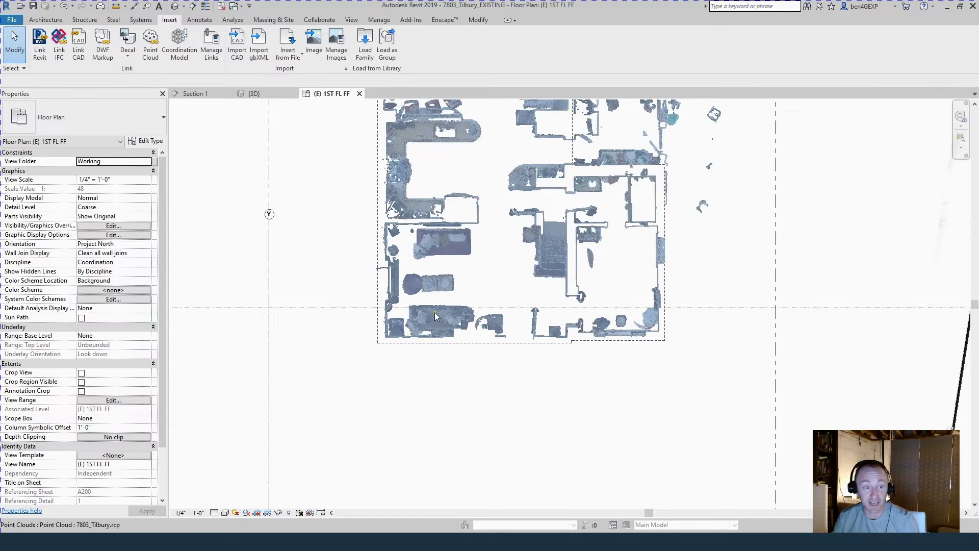
pyautogui.scroll(2, 655, 375)
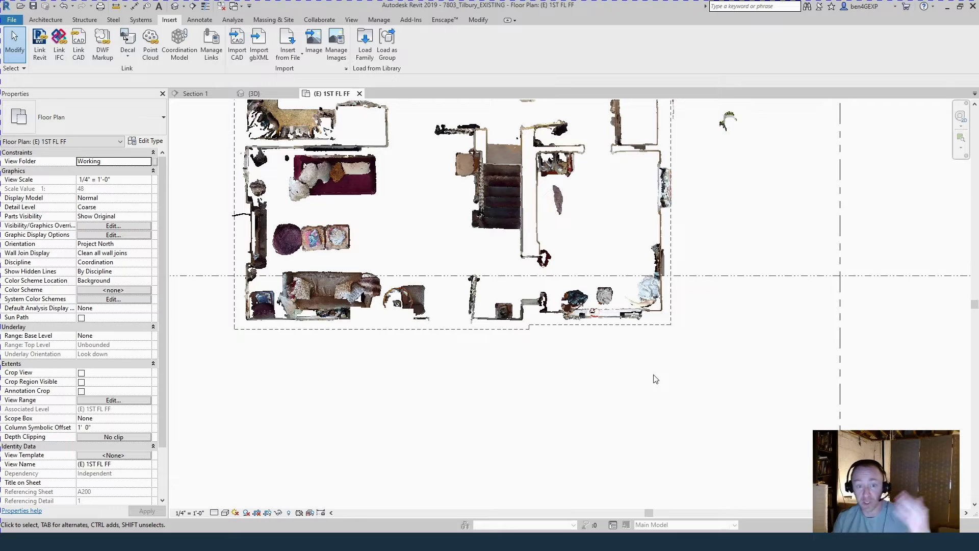
pyautogui.scroll(6, 673, 233)
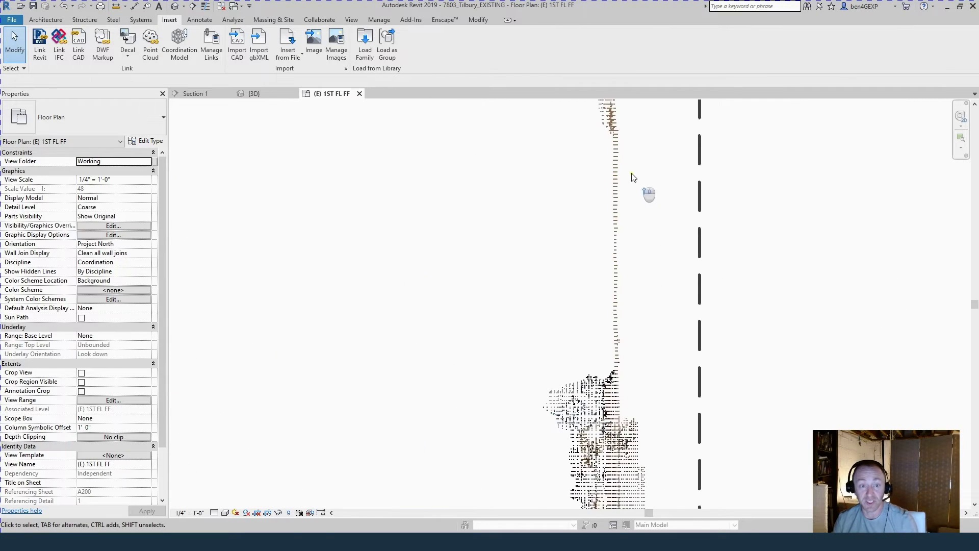
pyautogui.scroll(-3, 609, 301)
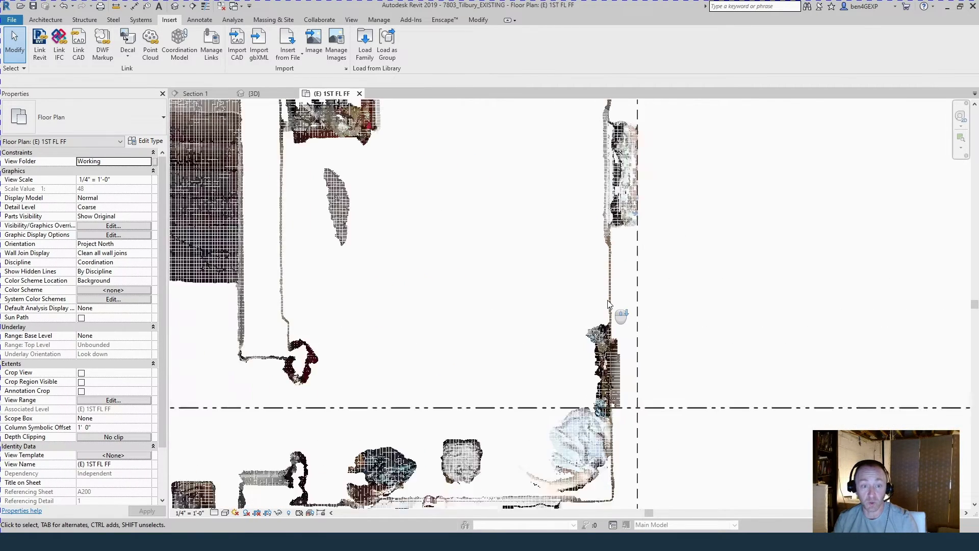
pyautogui.scroll(-4, 609, 303)
pyautogui.scroll(-2, 662, 328)
pyautogui.scroll(3, 319, 389)
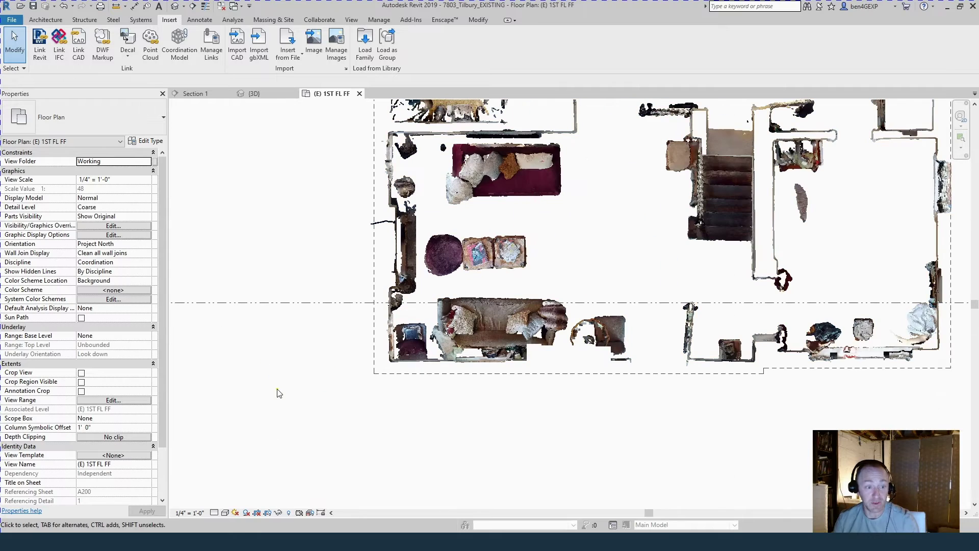
# Step: Nudge the point cloud slightly toward the outline's fireplace-side wall in the (E) 1ST FL FF plan
pyautogui.click(461, 349)
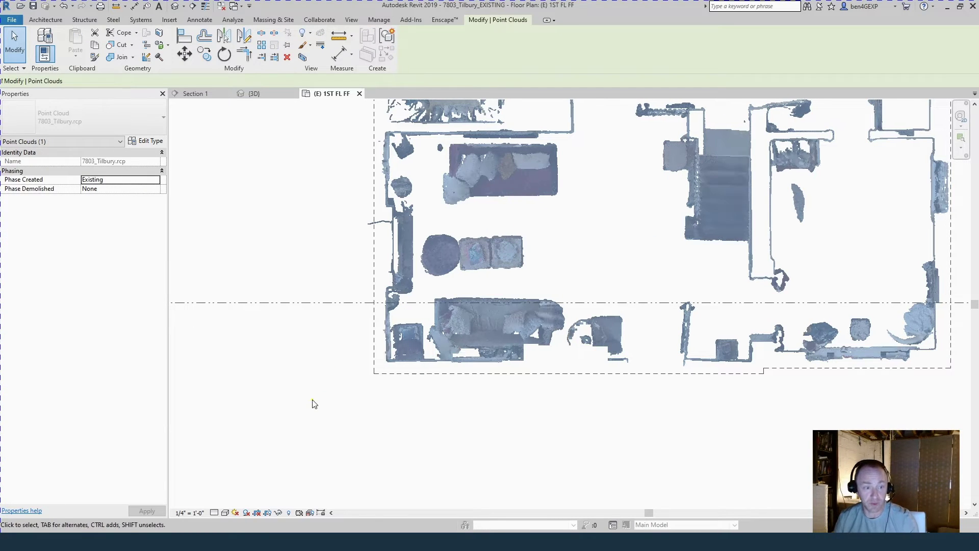
pyautogui.click(307, 391)
pyautogui.click(457, 355)
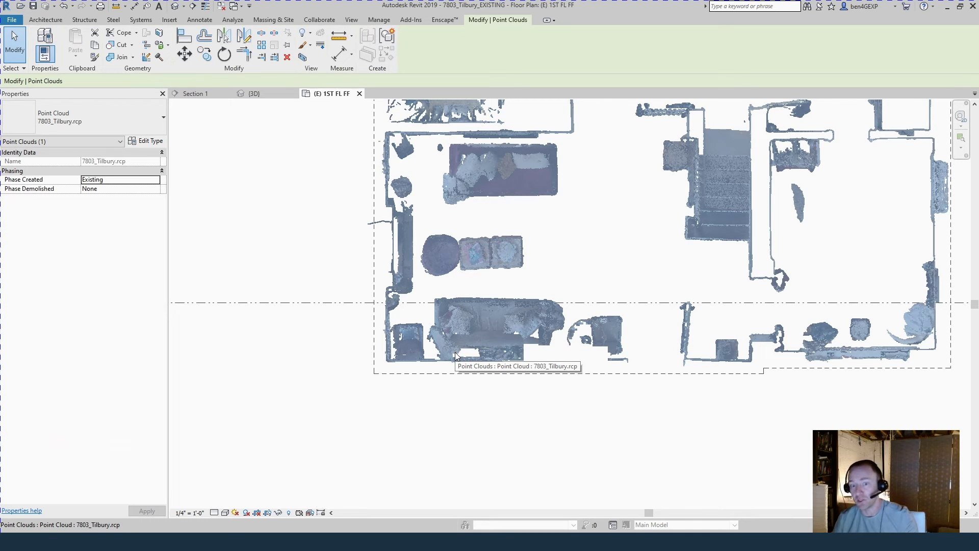
pyautogui.click(583, 435)
# Step: Examine how the scanned rear rooms relate to the back edge of the house outline in the (E) 1ST FL FF plan
pyautogui.scroll(-2, 582, 439)
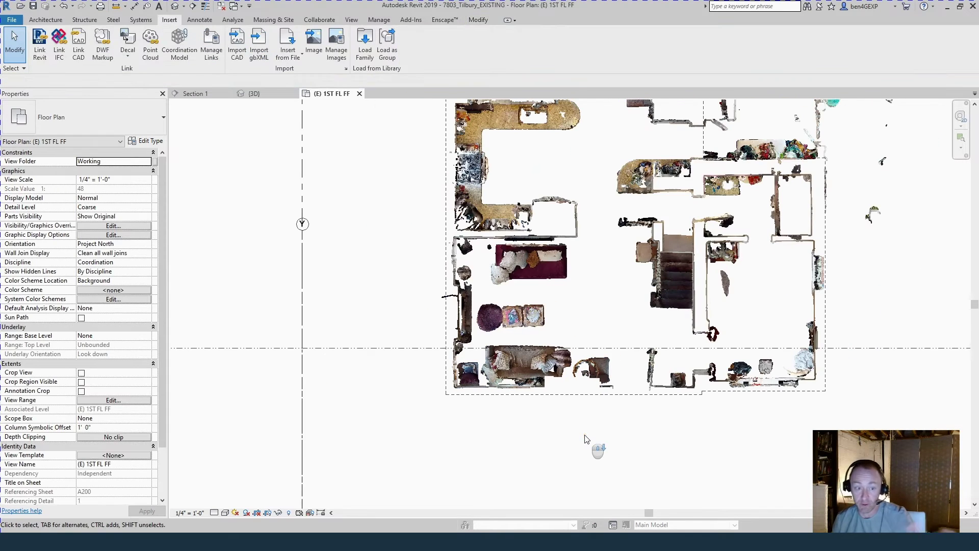
pyautogui.scroll(-1, 574, 472)
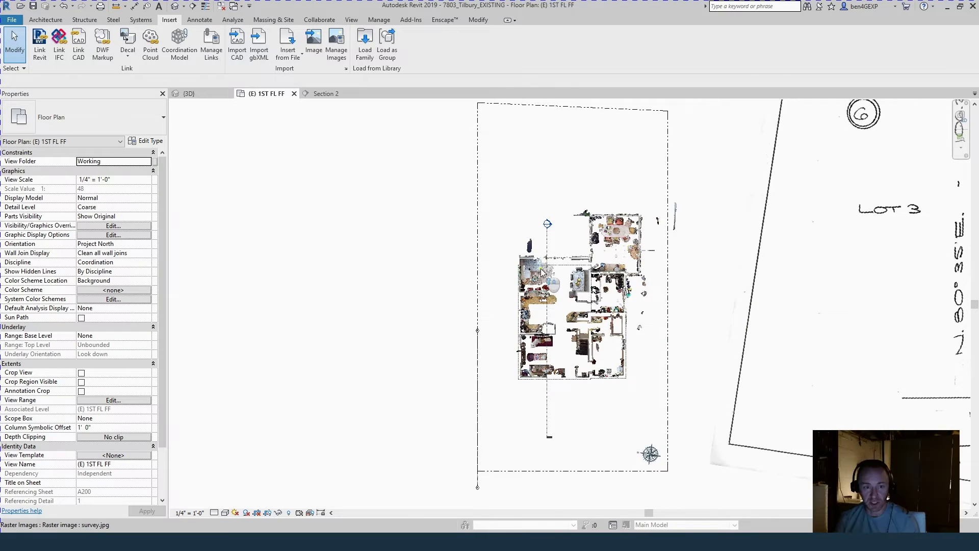
pyautogui.scroll(3, 637, 341)
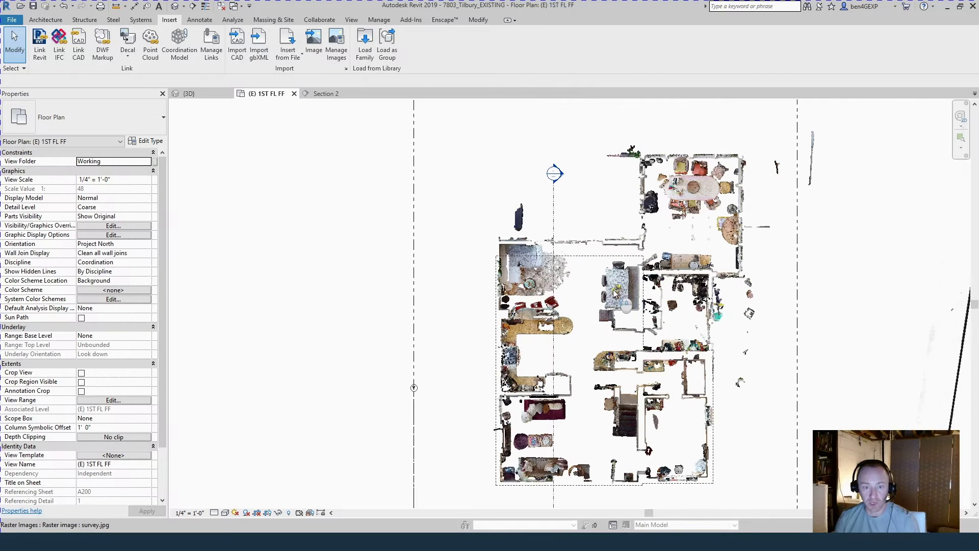
pyautogui.scroll(3, 522, 257)
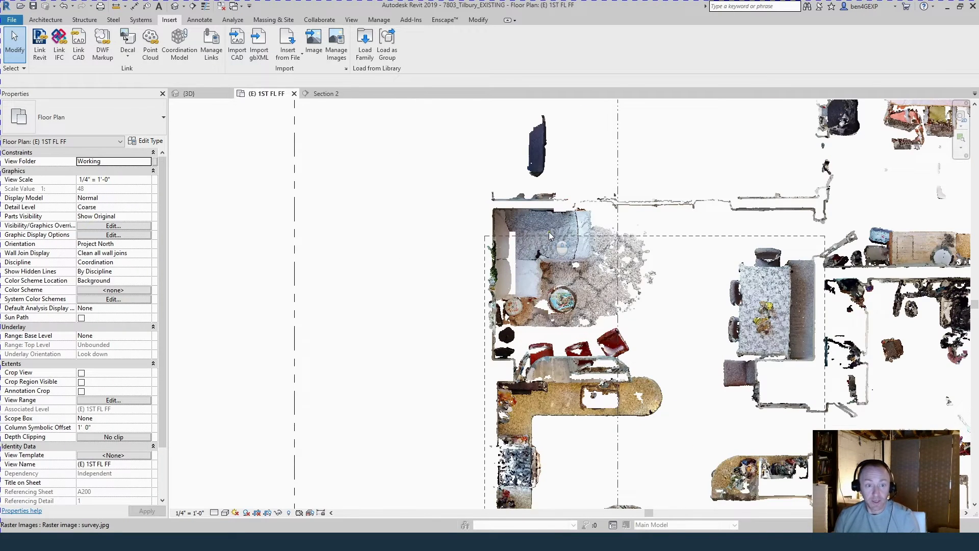
pyautogui.scroll(-3, 549, 231)
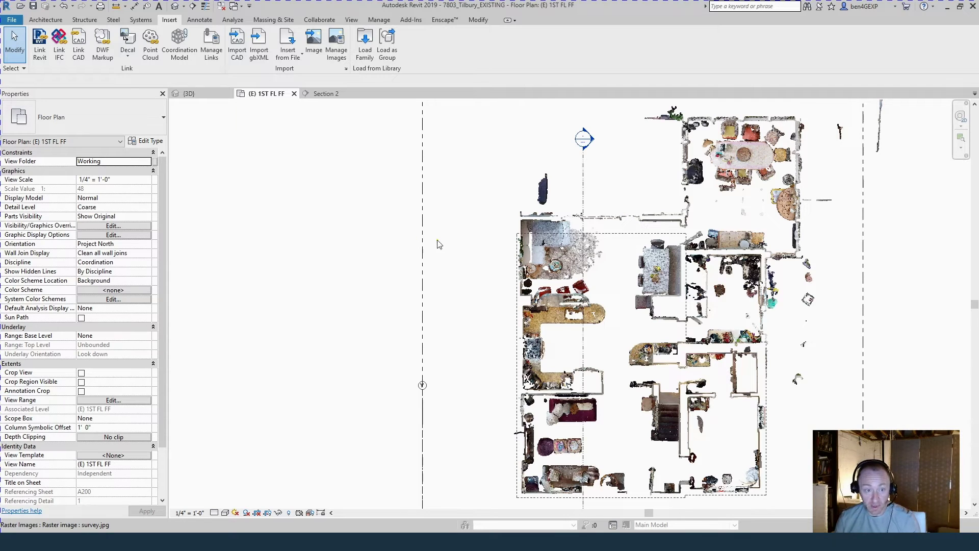
# Step: Select the whole chain of dashed outline lines in the (E) 1ST FL FF plan to compare the house outline with the scan
pyautogui.press('Tab')
pyautogui.click(628, 233)
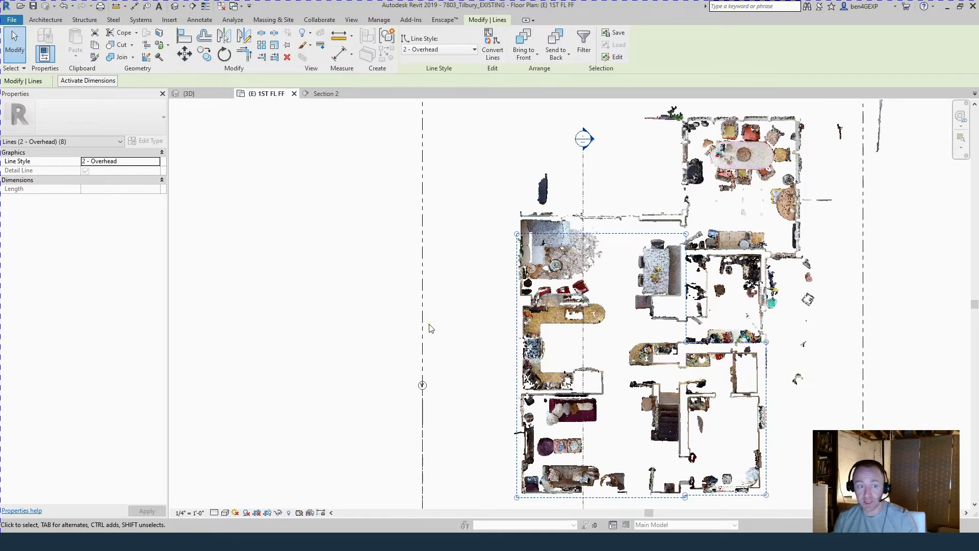
pyautogui.click(302, 308)
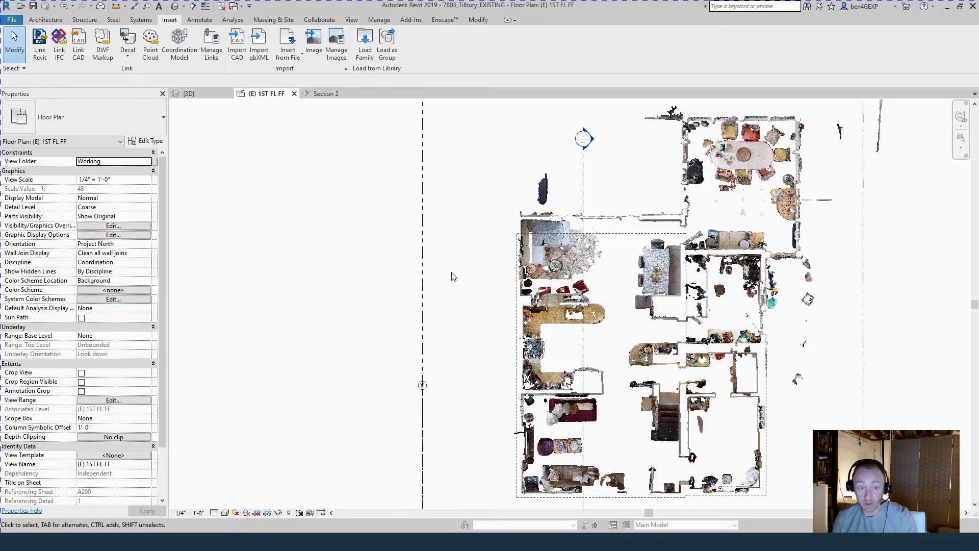
# Step: Open Section 2 from its plan marker and nudge the point cloud vertically toward the (E) 1ST FL FF level line
pyautogui.doubleClick(593, 140)
pyautogui.scroll(6, 540, 301)
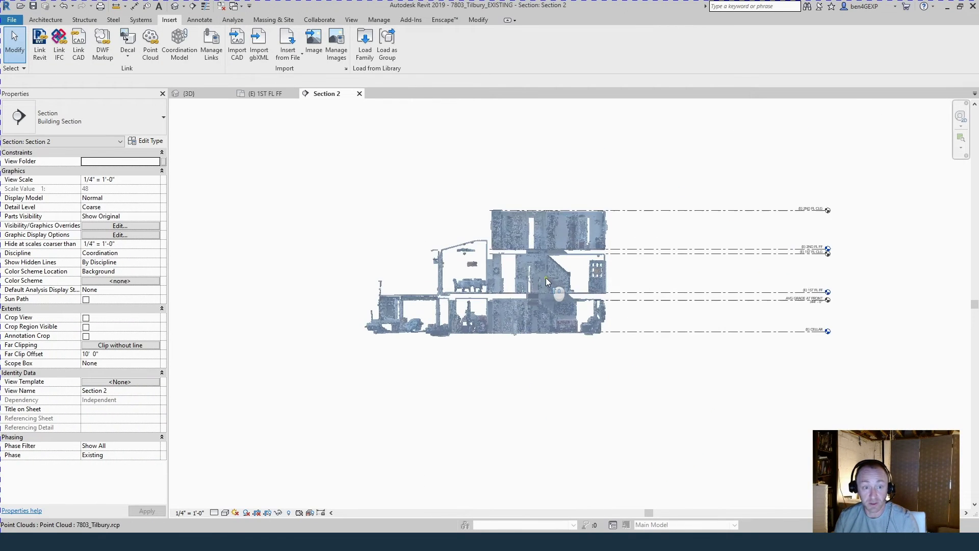
pyautogui.scroll(3, 742, 357)
pyautogui.scroll(3, 740, 356)
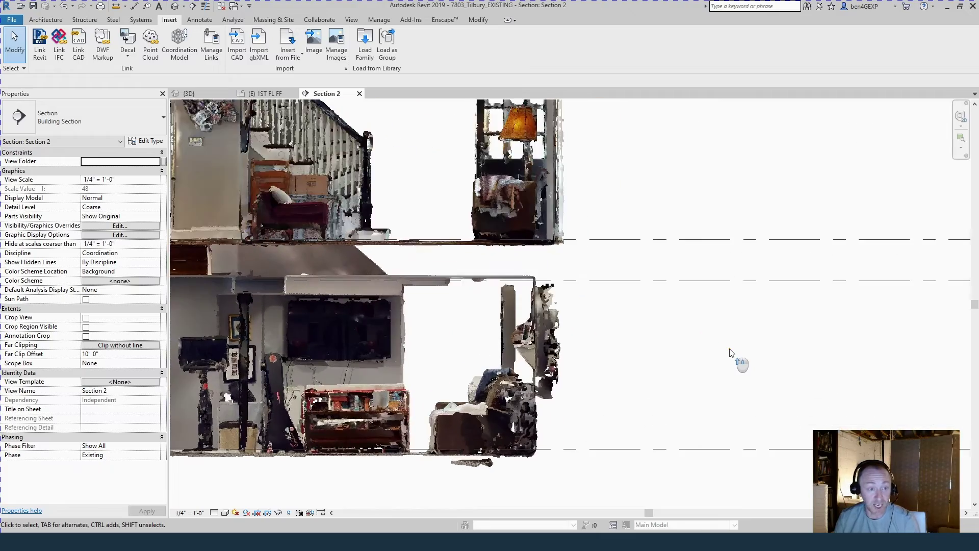
pyautogui.scroll(3, 505, 296)
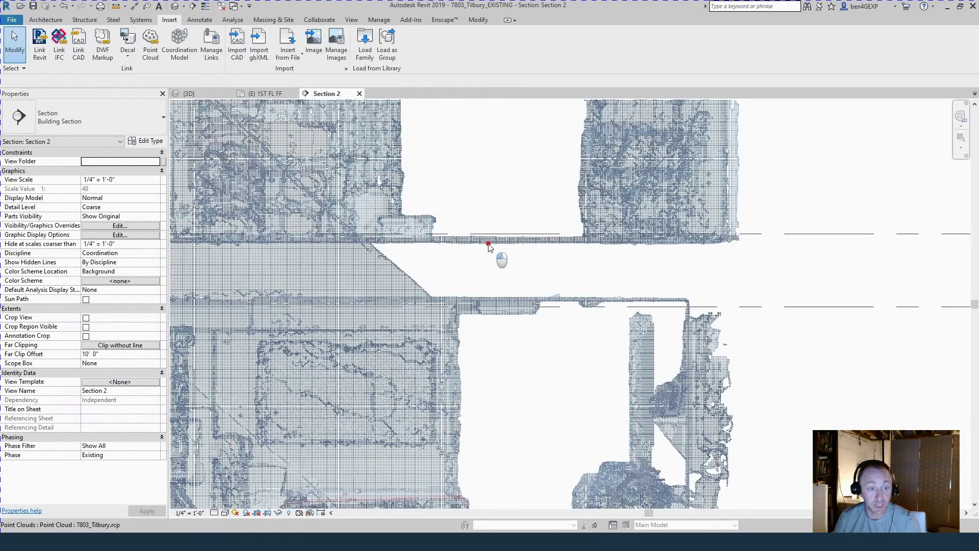
pyautogui.click(488, 245)
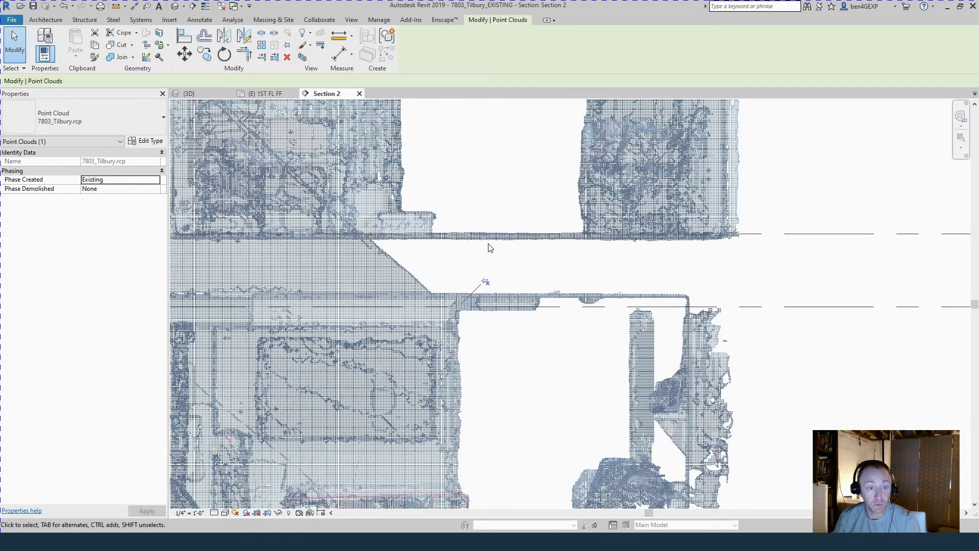
pyautogui.click(803, 235)
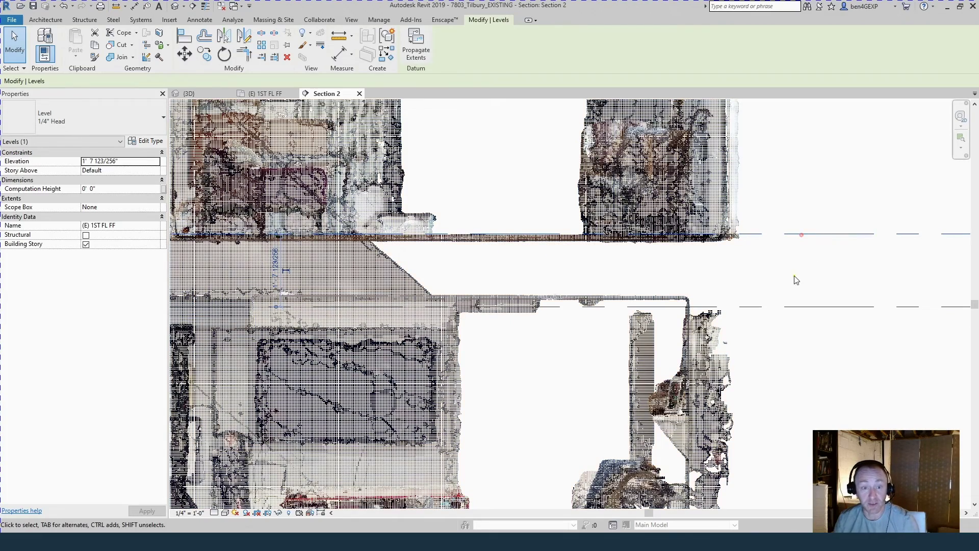
# Step: Pin the point cloud in place in Section 2
pyautogui.scroll(-6, 789, 280)
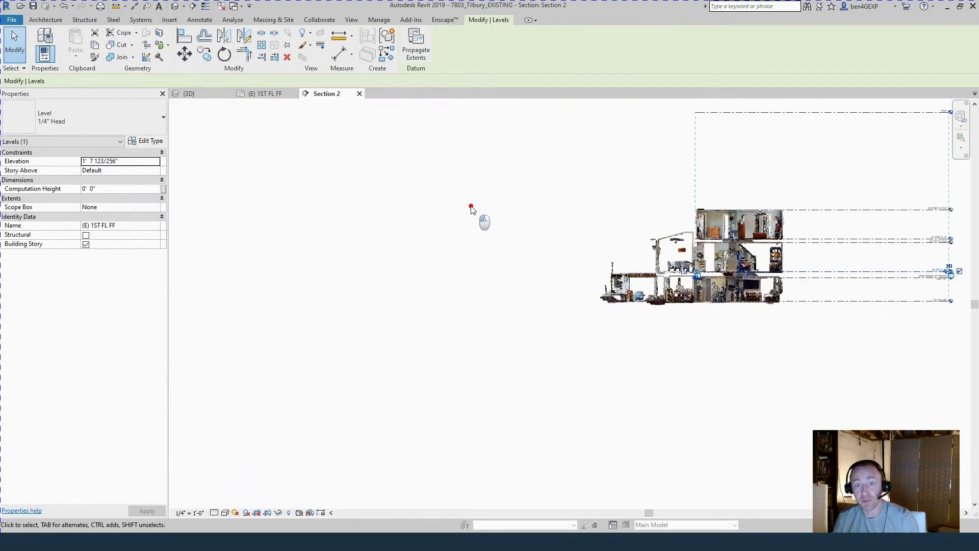
pyautogui.click(485, 221)
pyautogui.click(734, 227)
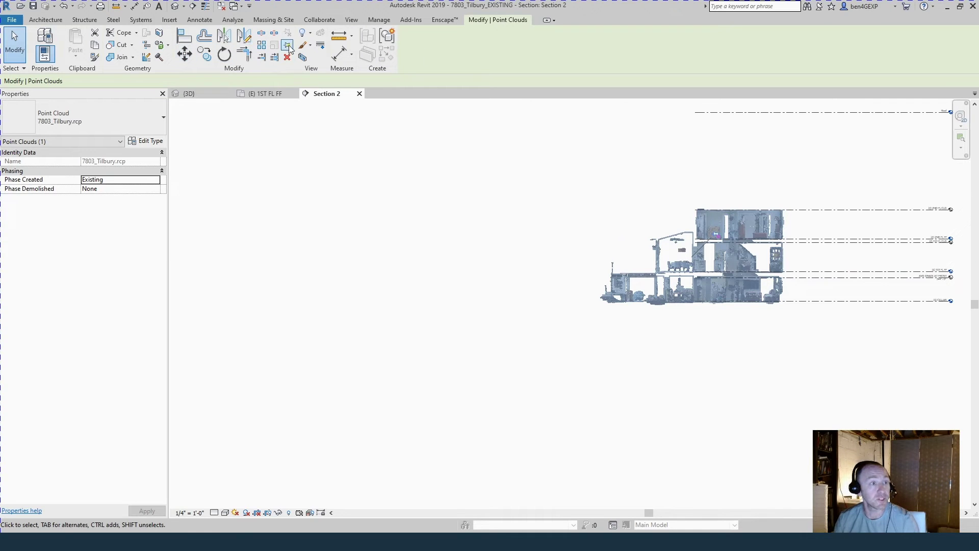
pyautogui.click(505, 194)
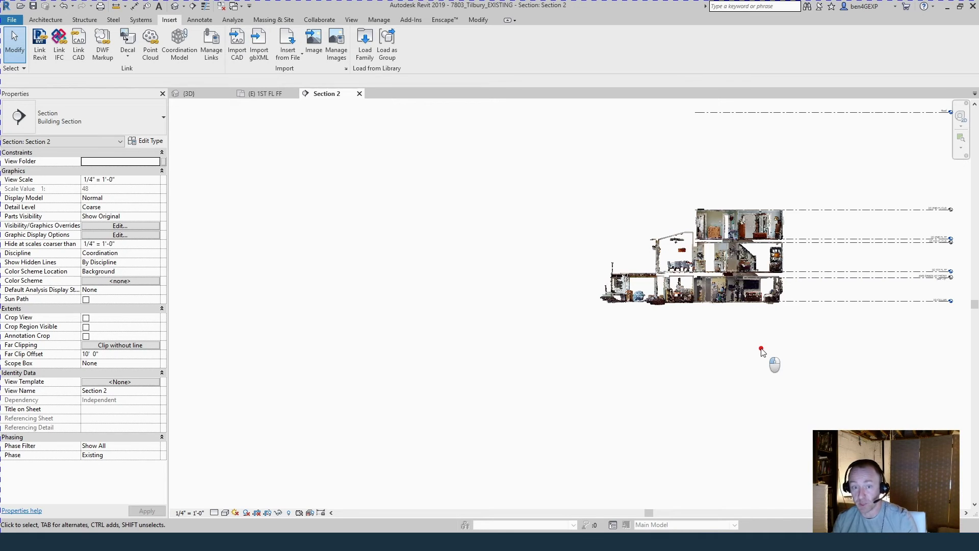
# Step: Test whether the pinned point cloud can still be selected in Section 2, individually and with a selection window around the house
pyautogui.click(742, 233)
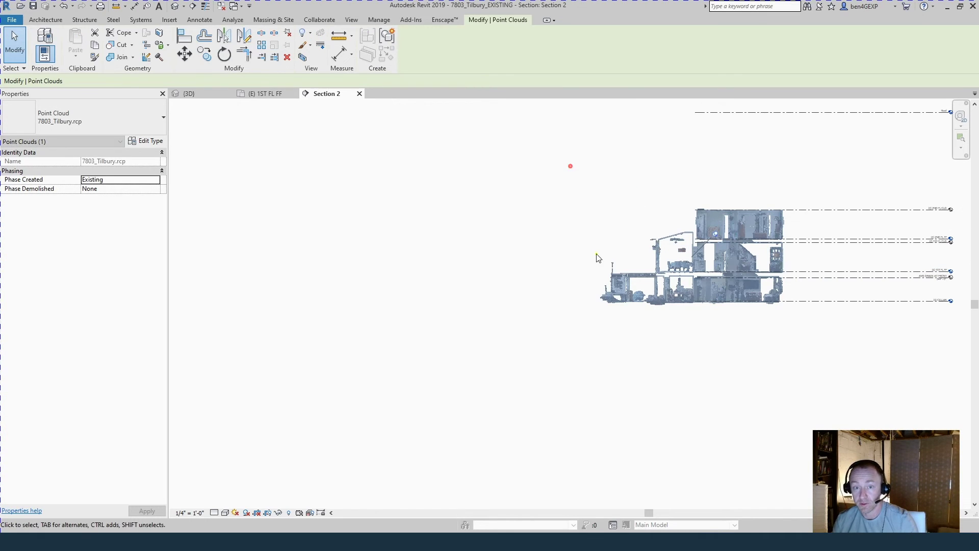
pyautogui.click(766, 375)
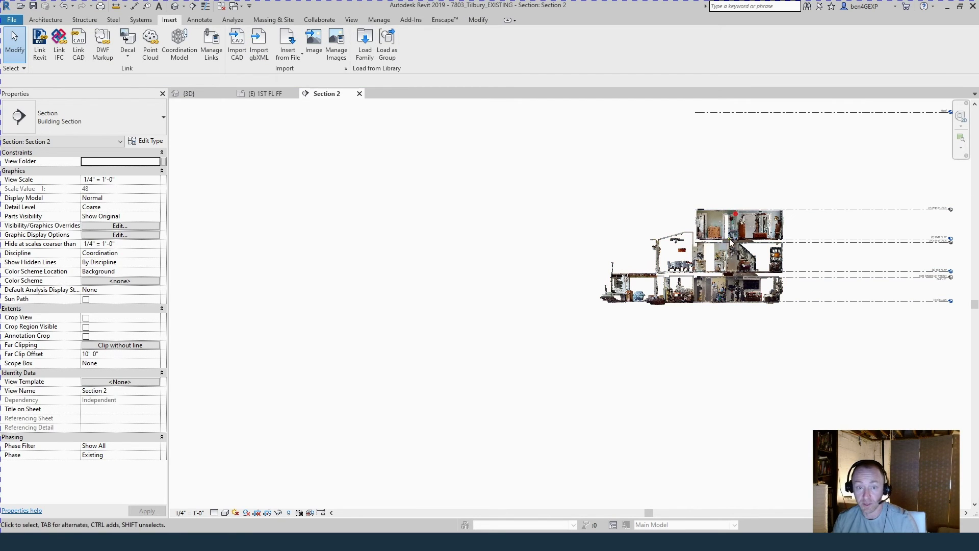
pyautogui.moveTo(555, 164); pyautogui.dragTo(947, 347)
pyautogui.click(510, 269)
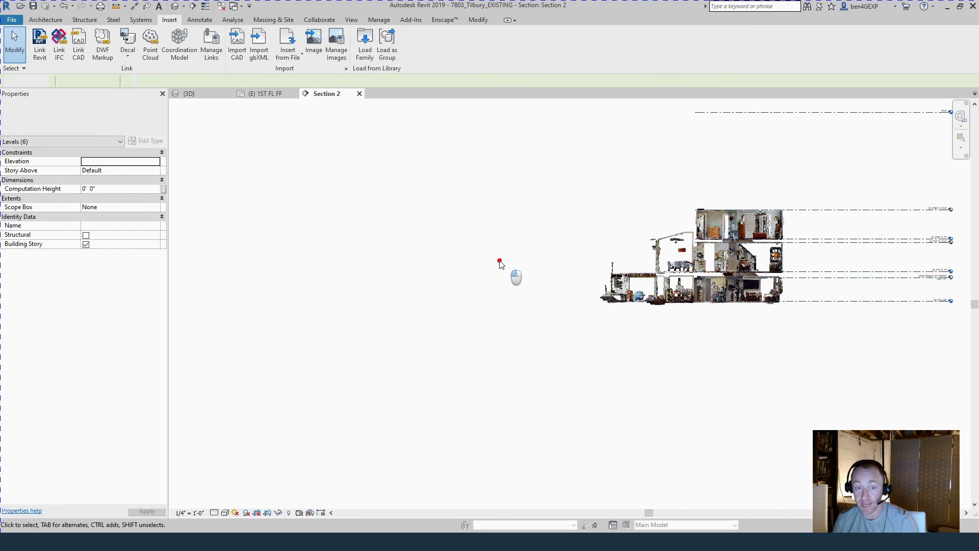
pyautogui.click(805, 364)
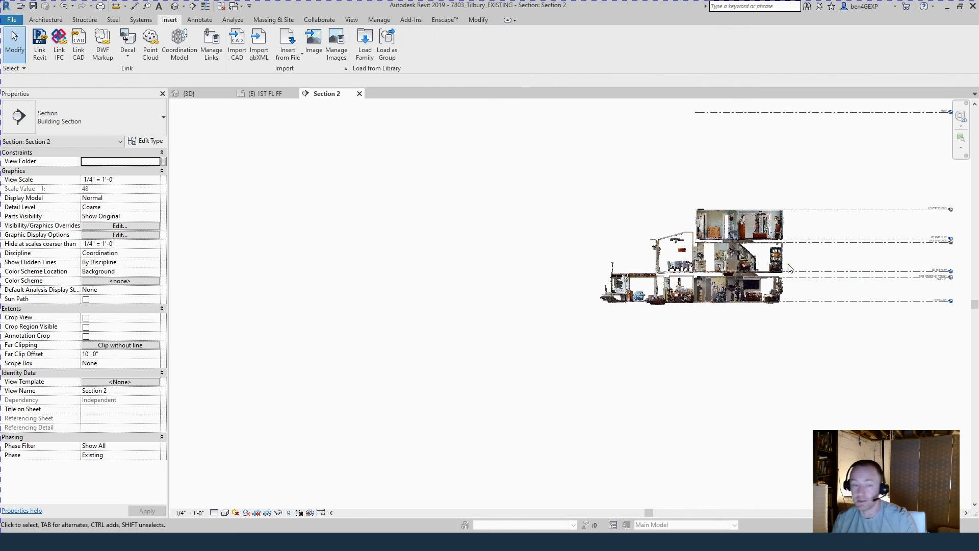